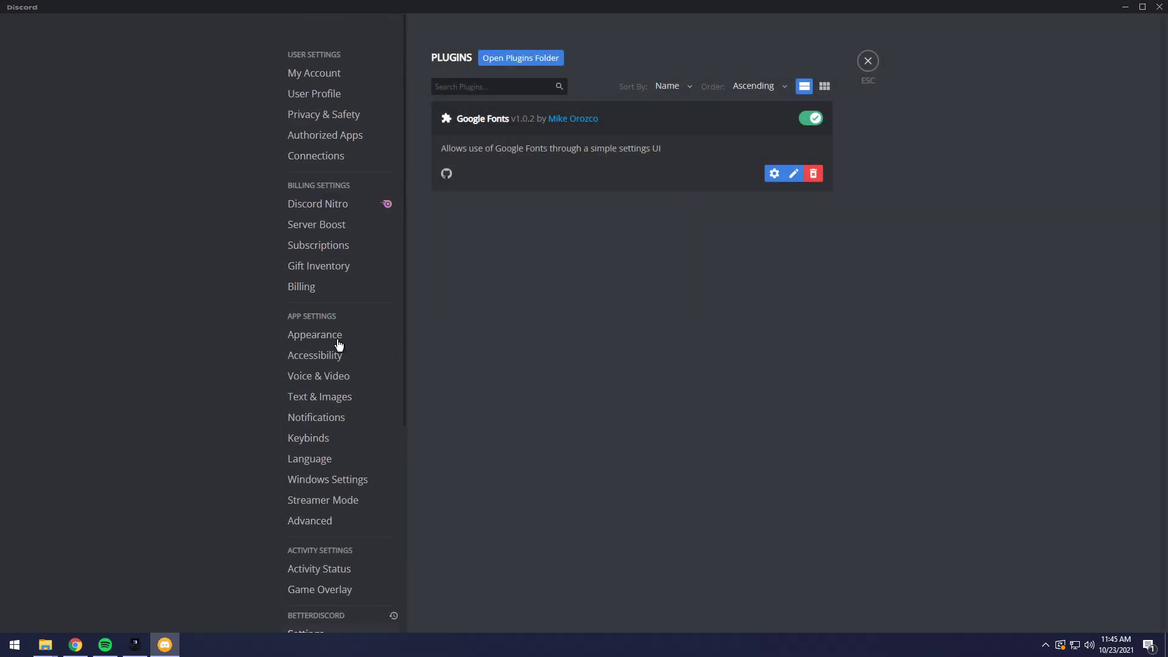
Switch the Google Fonts plugin off and close Settings to see the default font.
key(Escape)
scroll(277, 231, down, 15)
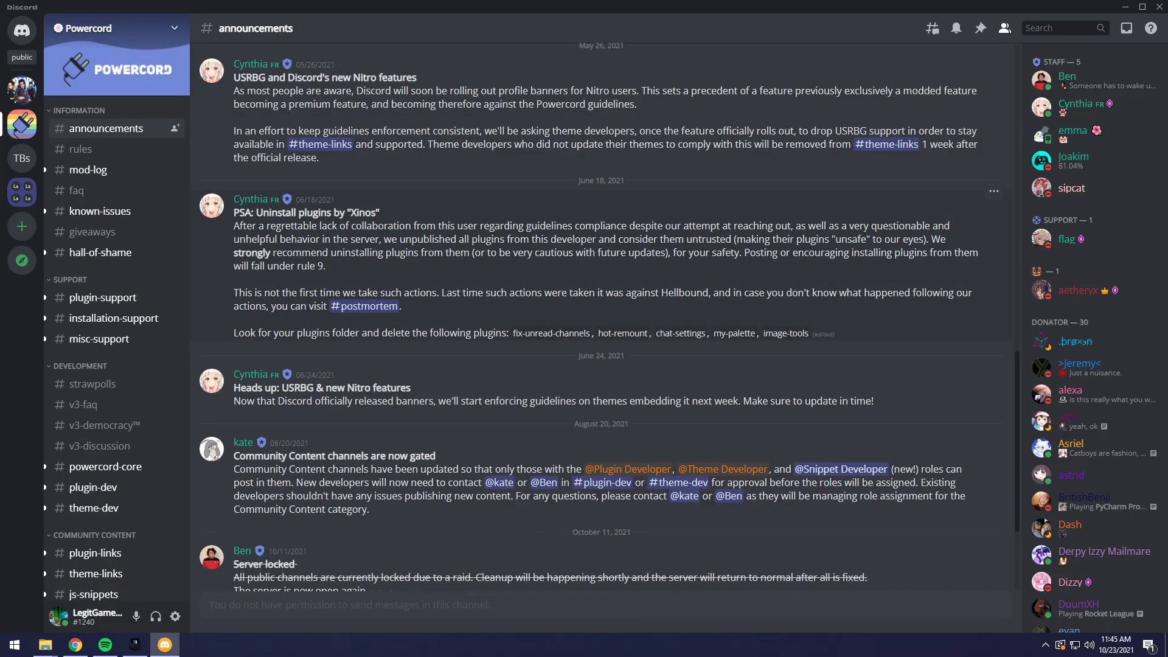
click(176, 617)
scroll(307, 547, down, 5)
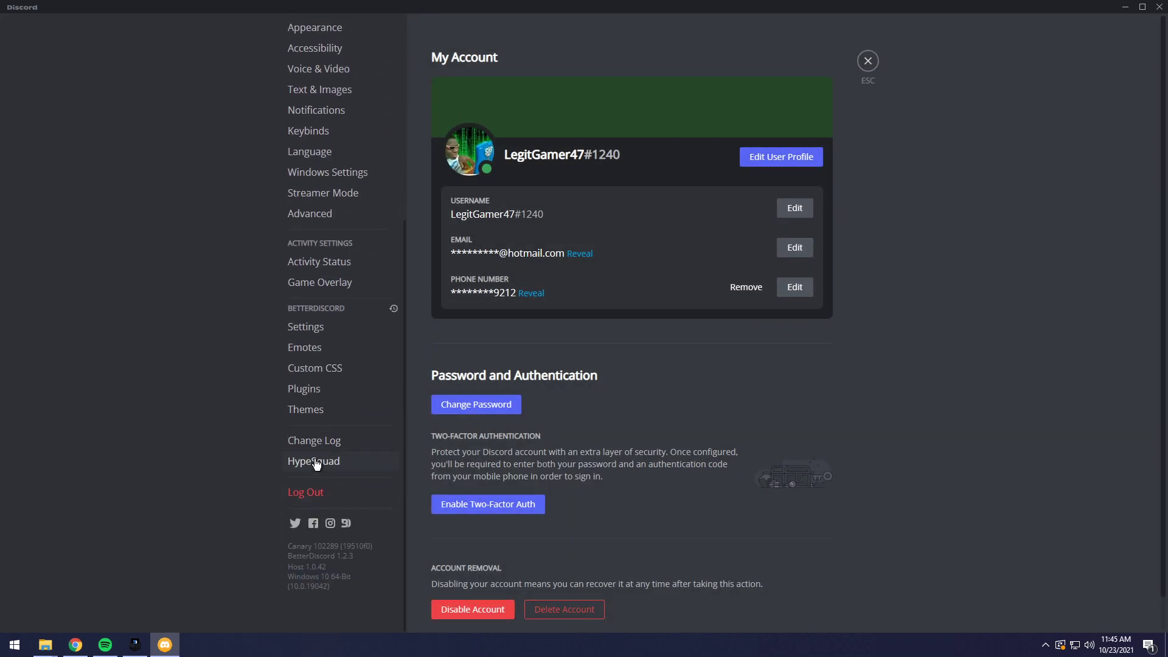
click(304, 388)
click(811, 119)
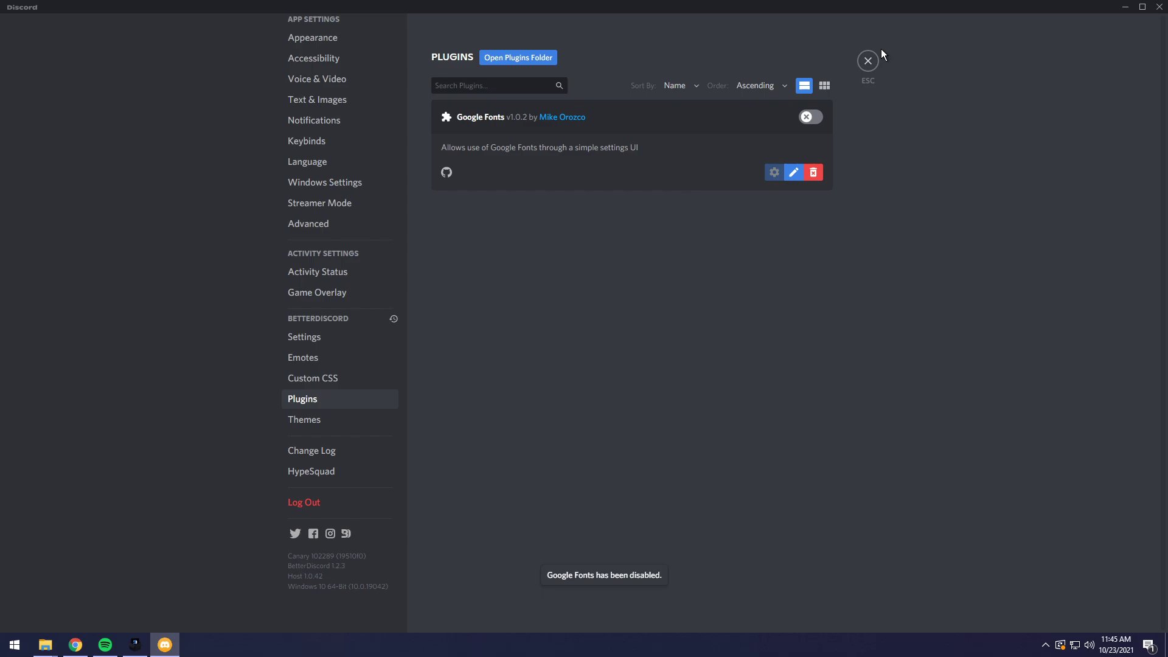
click(868, 61)
Switch the Google Fonts plugin back on in Plugins and return to the channel.
scroll(294, 479, down, 5)
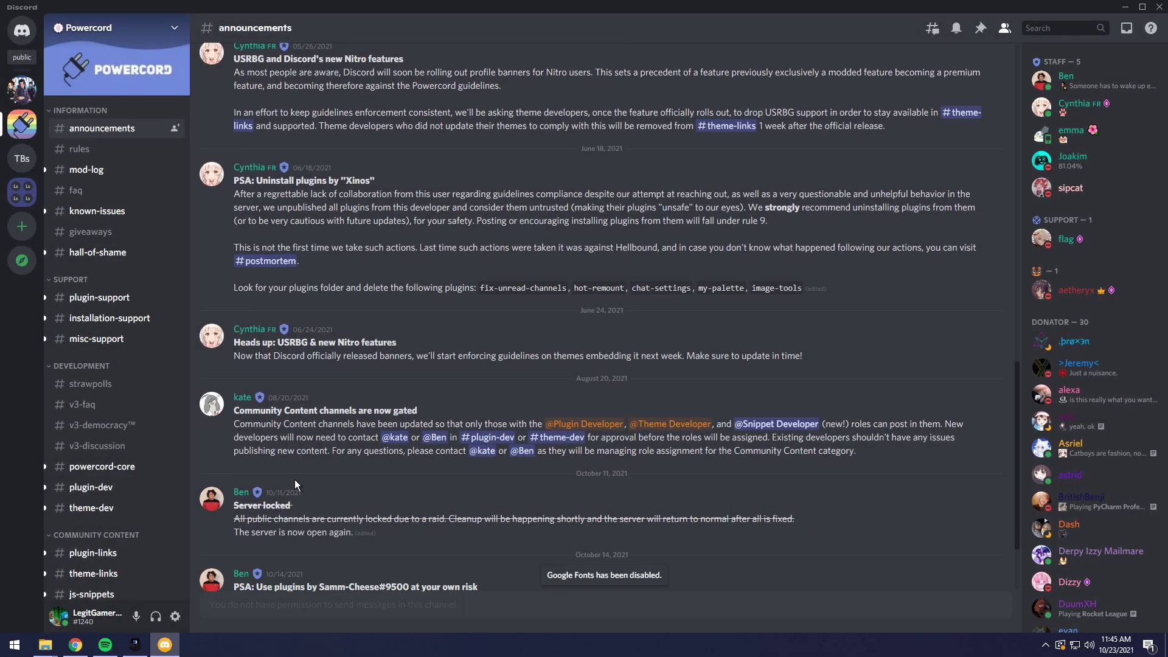
click(176, 616)
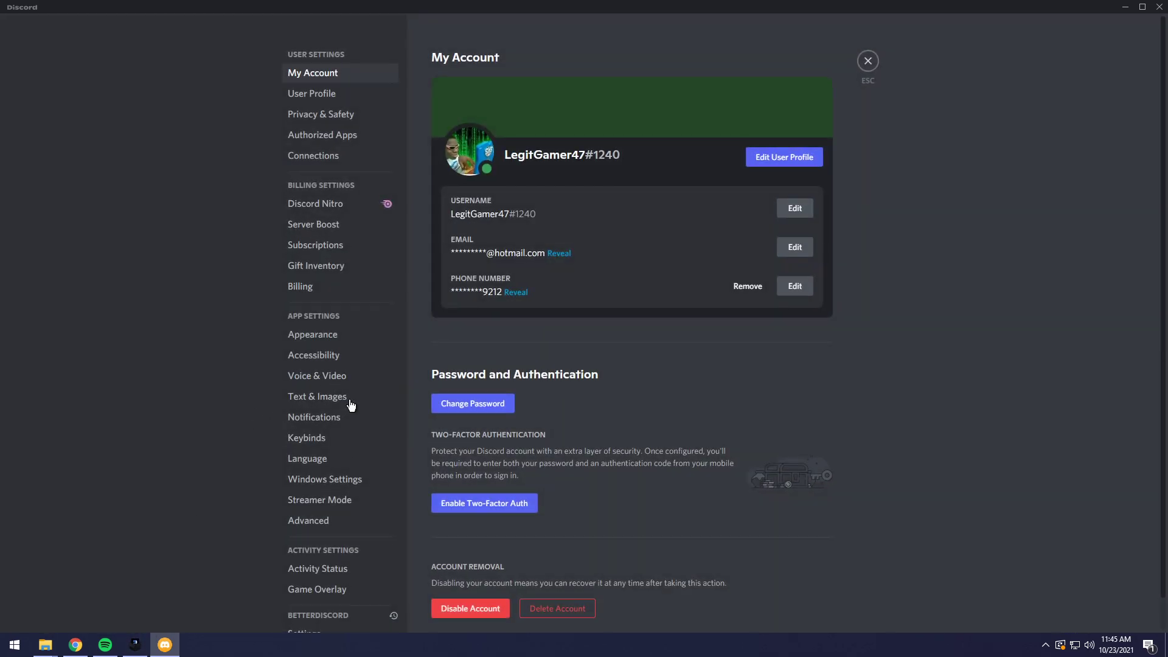
scroll(346, 444, down, 3)
click(322, 510)
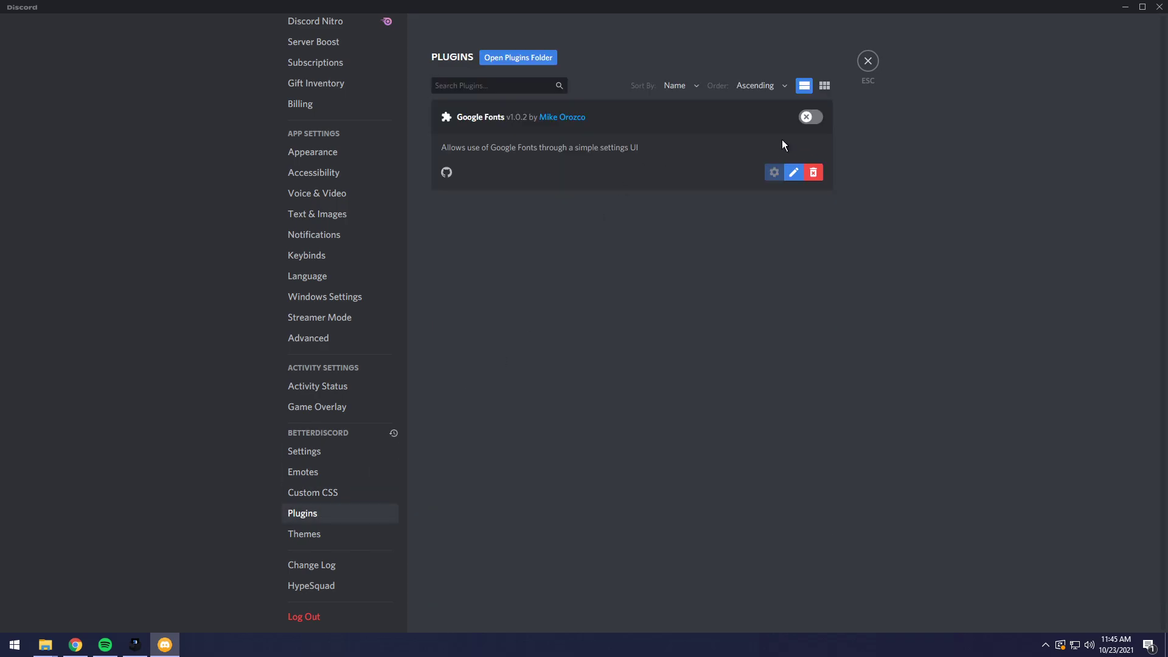
click(810, 119)
click(868, 60)
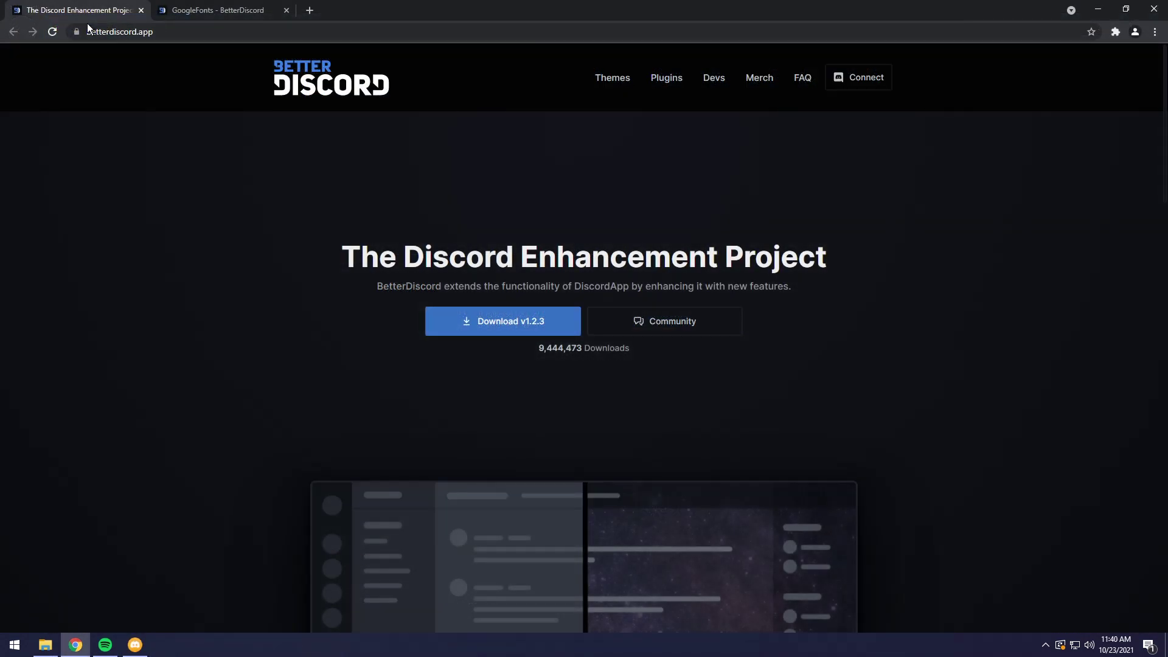
Download the BetterDiscord v1.2.3 installer from betterdiscord.app.
click(492, 329)
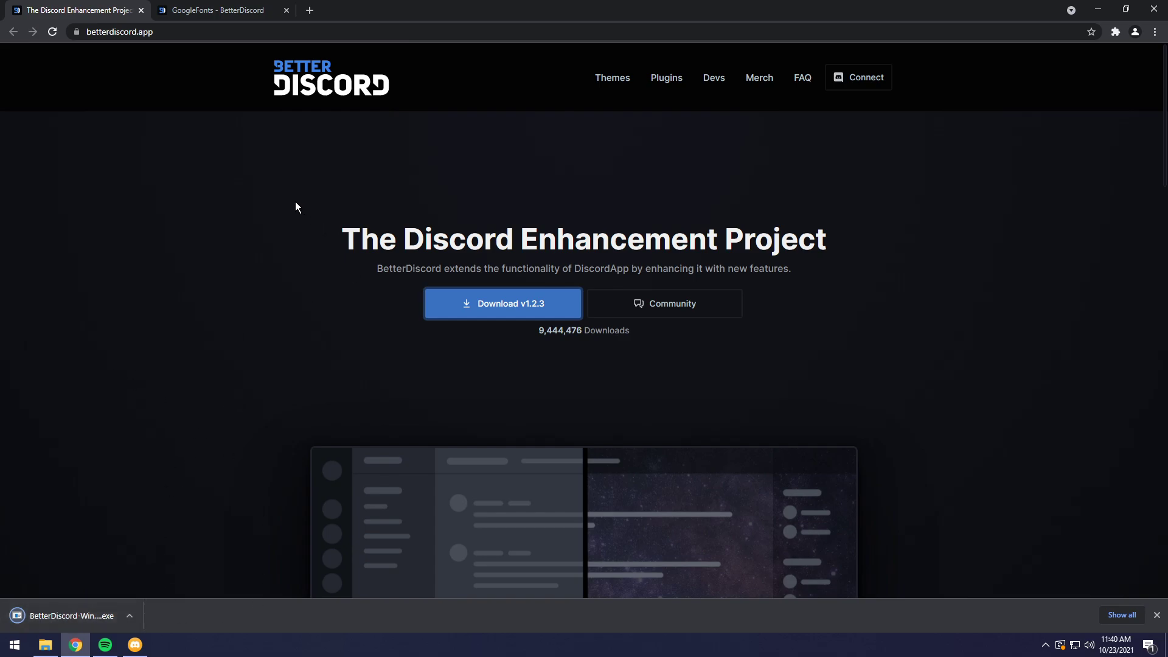
Launch the downloaded installer and choose More info, then Run anyway, in SmartScreen.
click(219, 10)
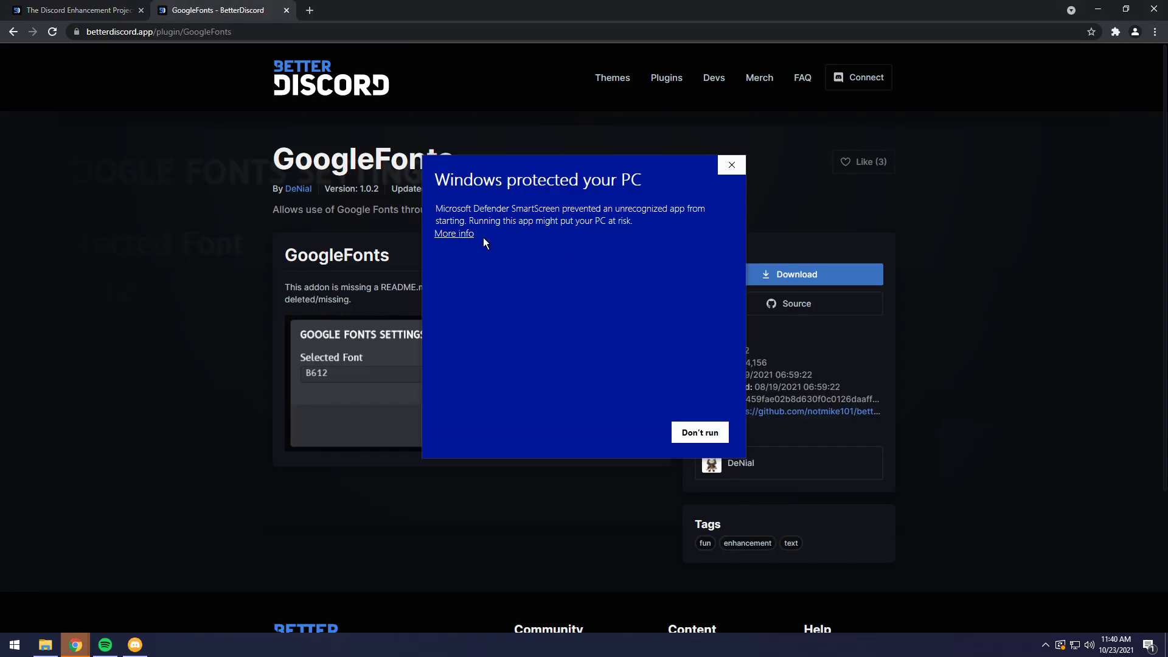
click(451, 234)
click(632, 431)
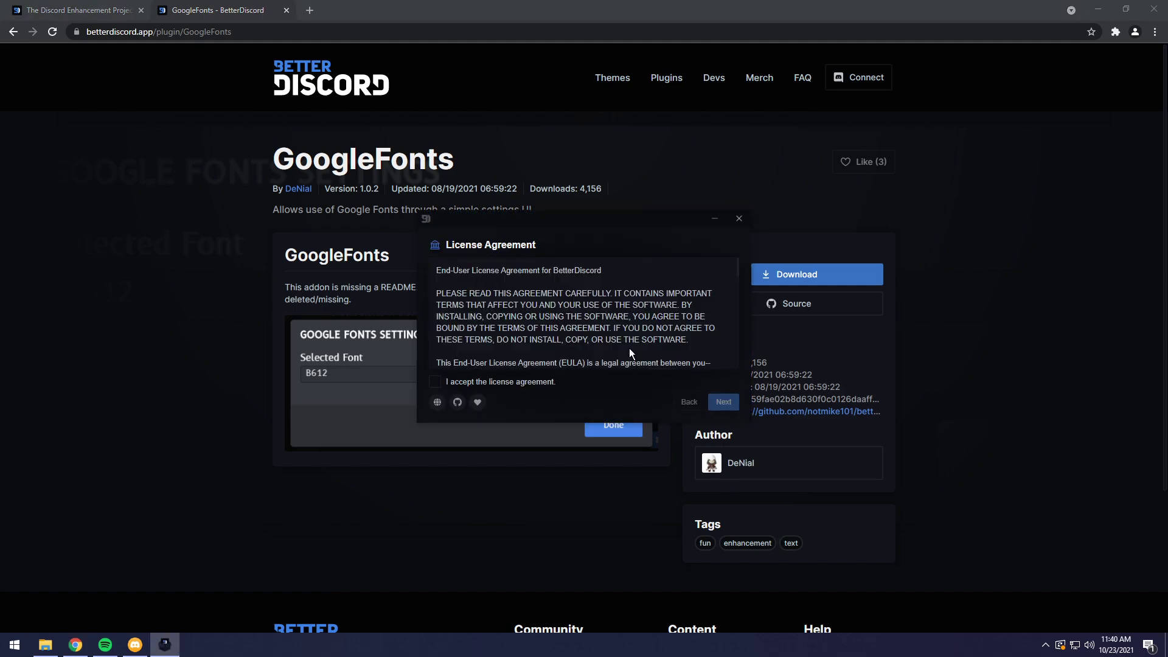
Accept the license, choose Install BetterDiscord, and install it into Discord Canary.
click(496, 388)
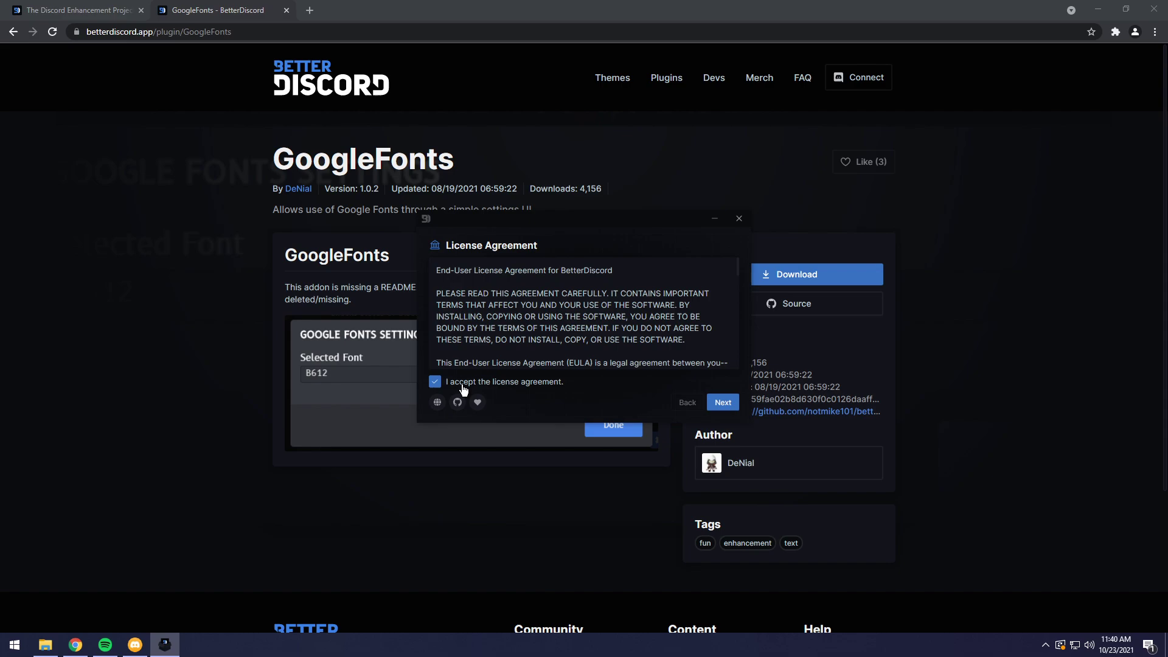
click(724, 405)
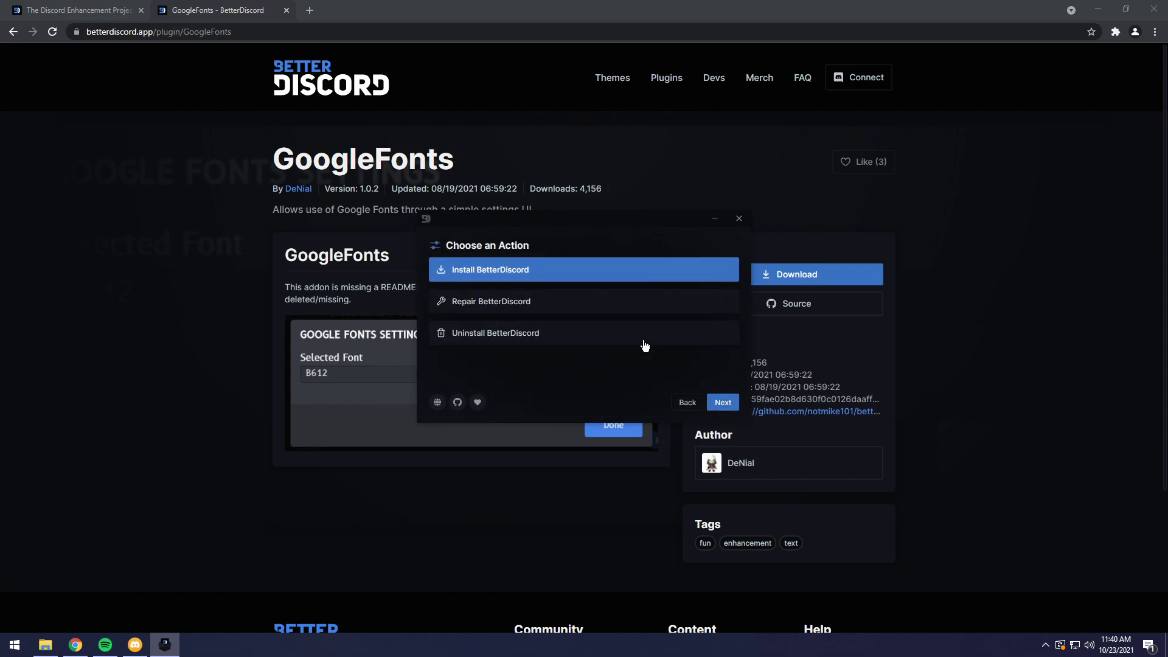
click(722, 402)
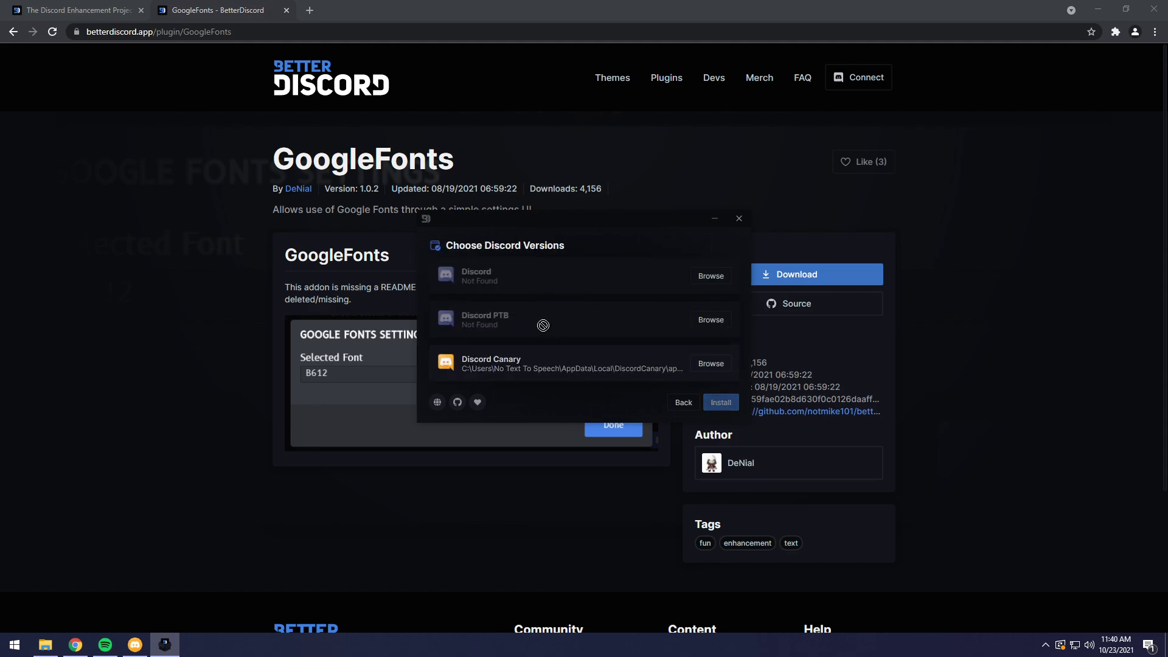
click(536, 369)
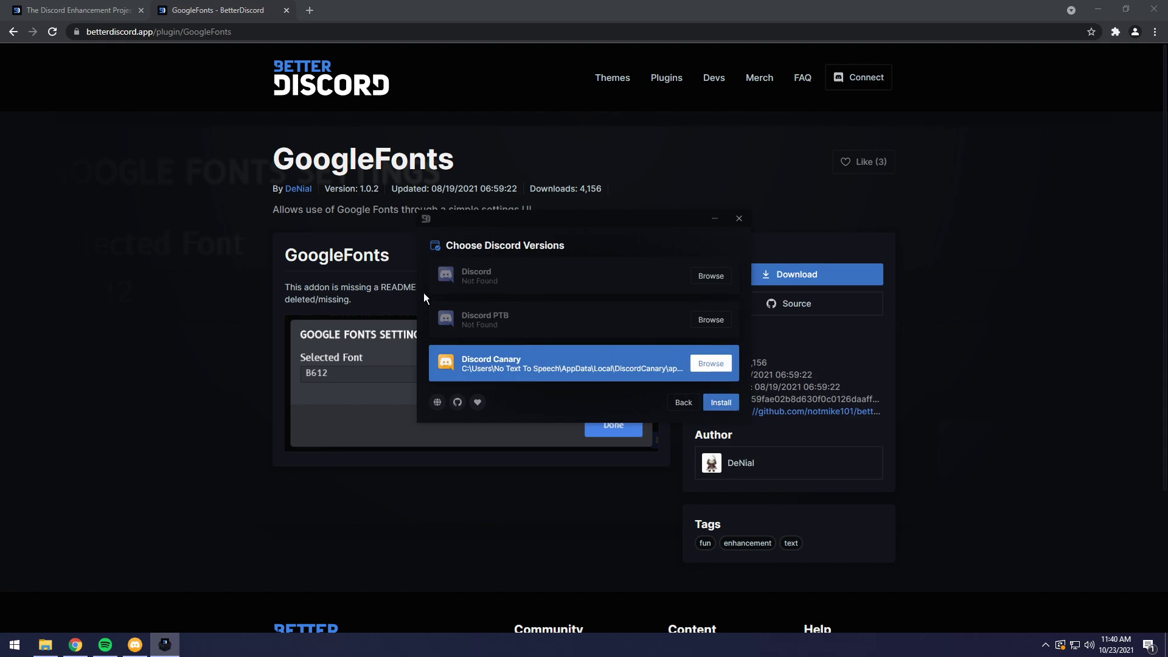
click(724, 403)
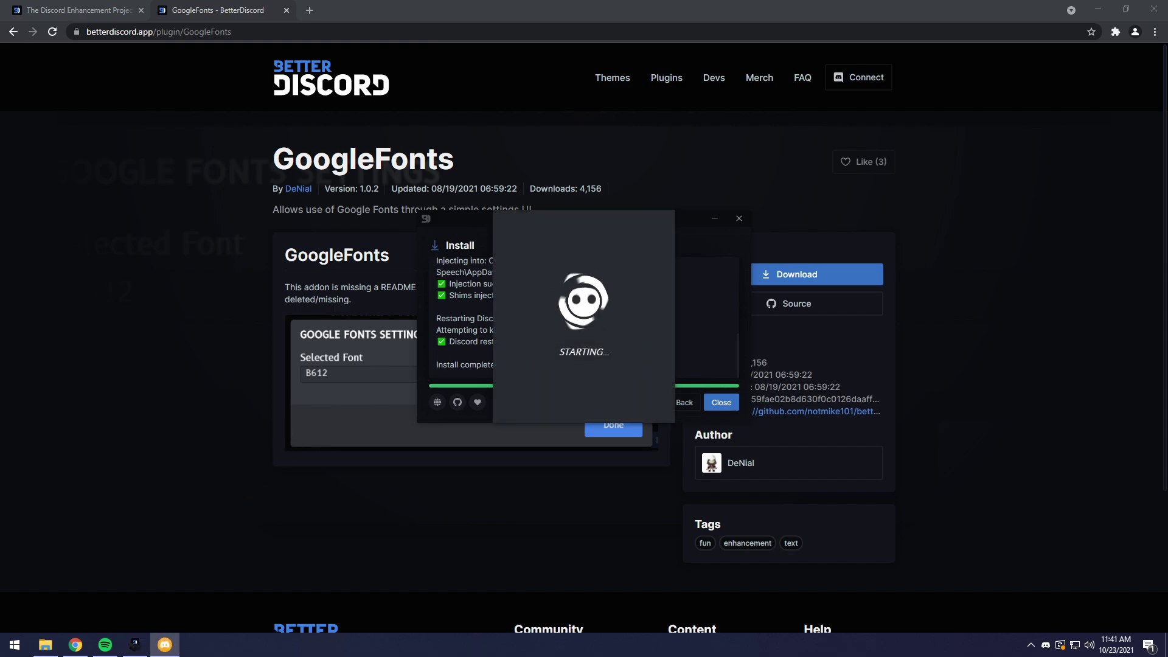
Download the GoogleFonts plugin file from its BetterDiscord page, then minimize Chrome.
click(417, 12)
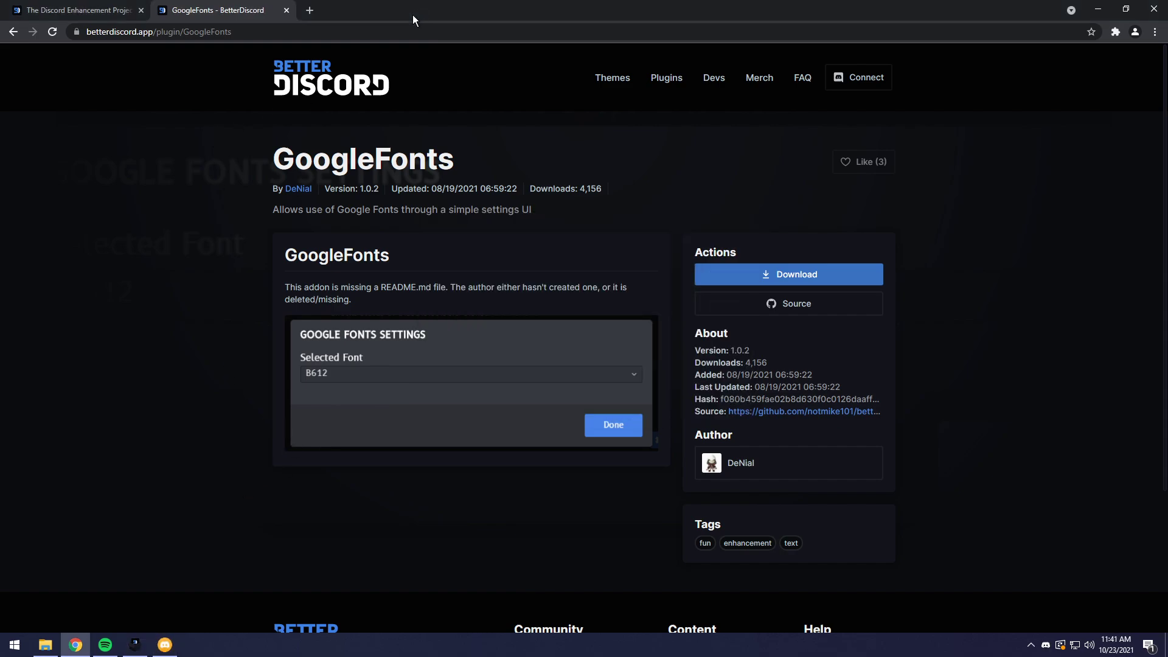
click(802, 275)
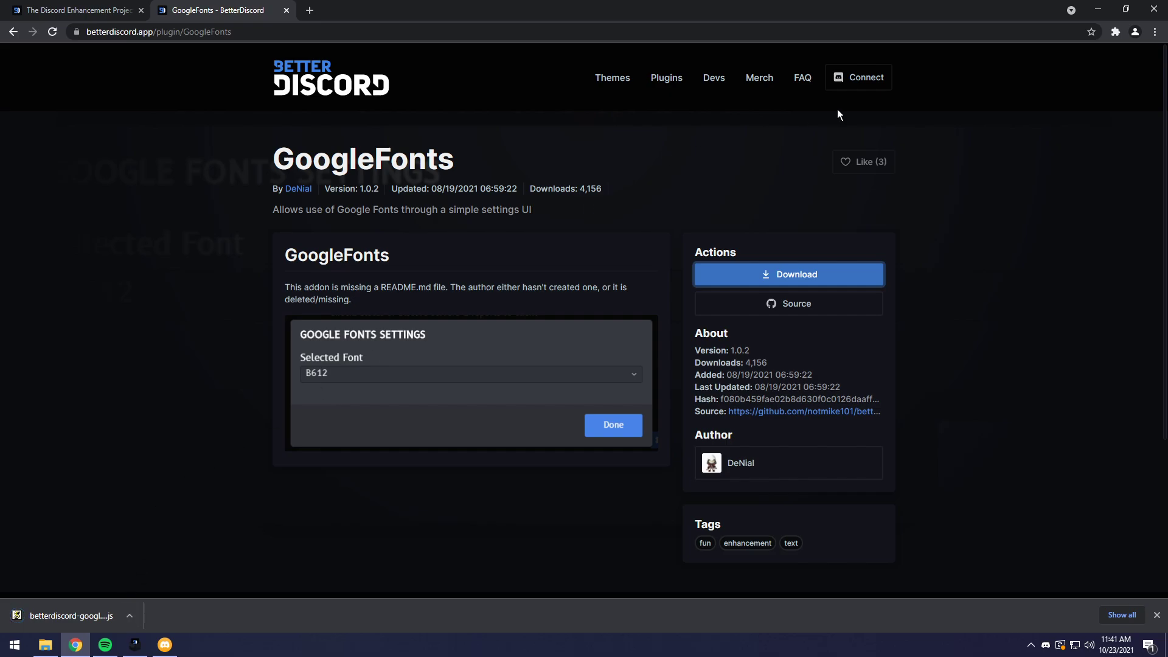
click(1154, 10)
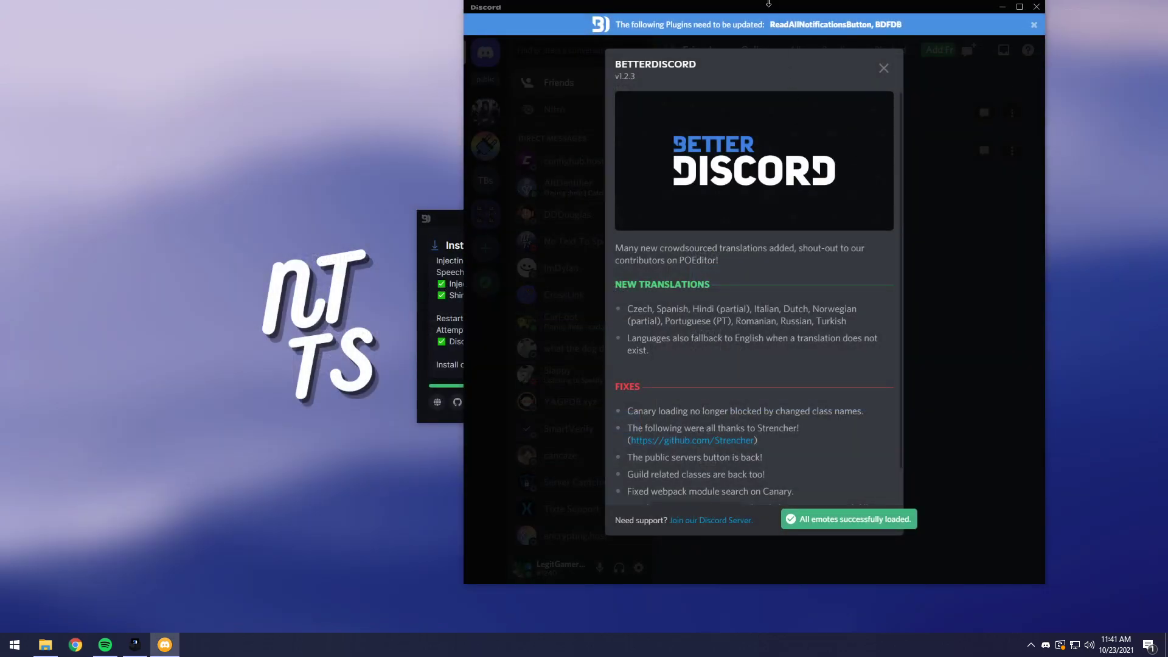
Maximize Discord, close the BetterDiscord changelog, and open the plugins folder from Settings > Plugins.
drag(752, 9, 718, 1)
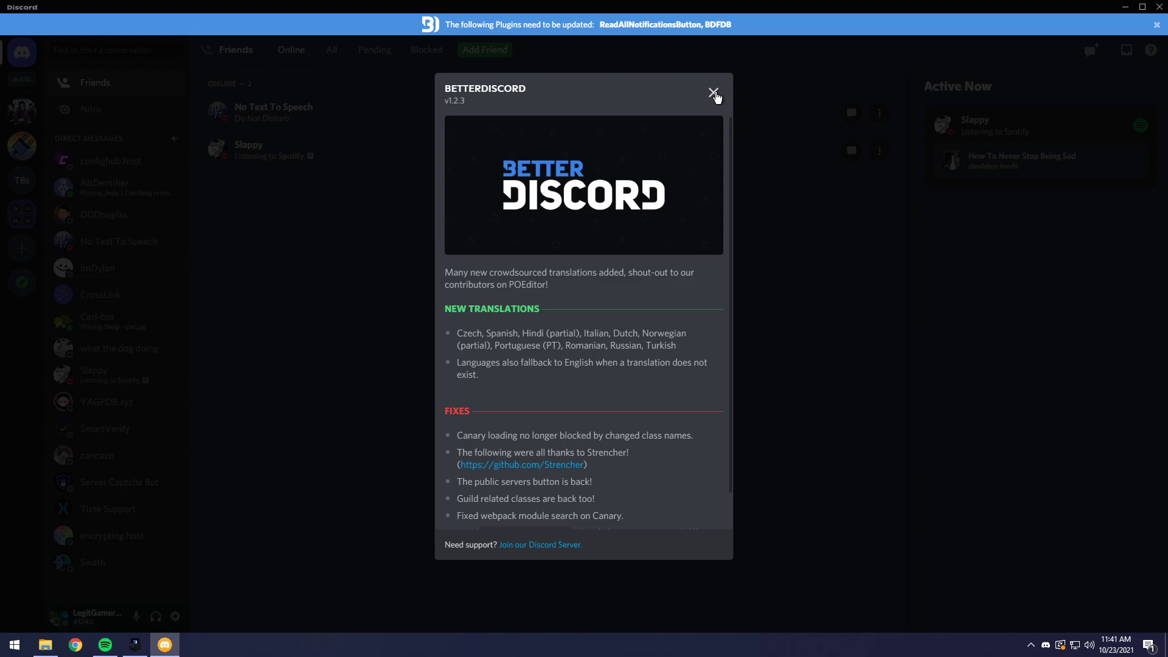
click(714, 93)
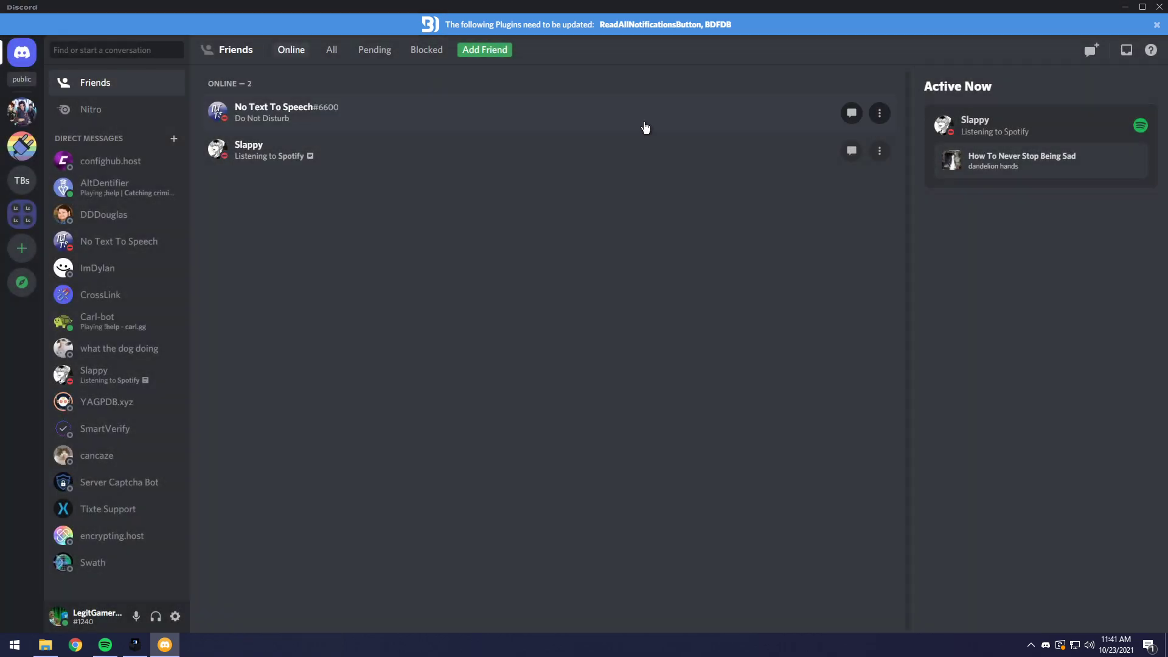
click(174, 616)
scroll(328, 426, down, 5)
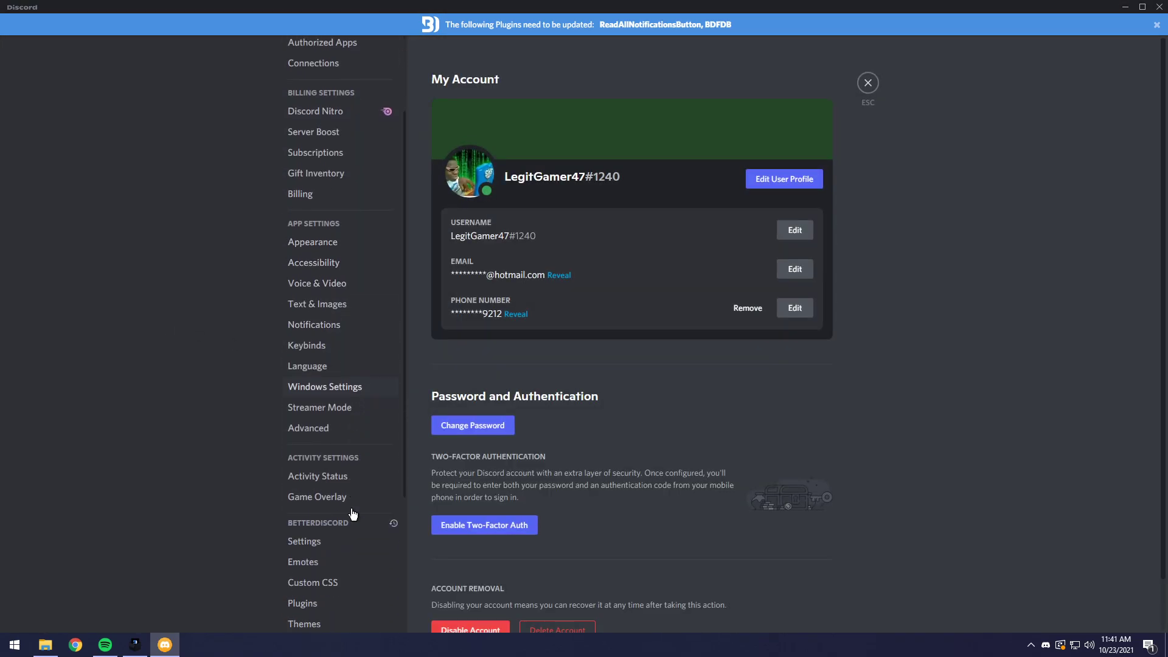
click(303, 413)
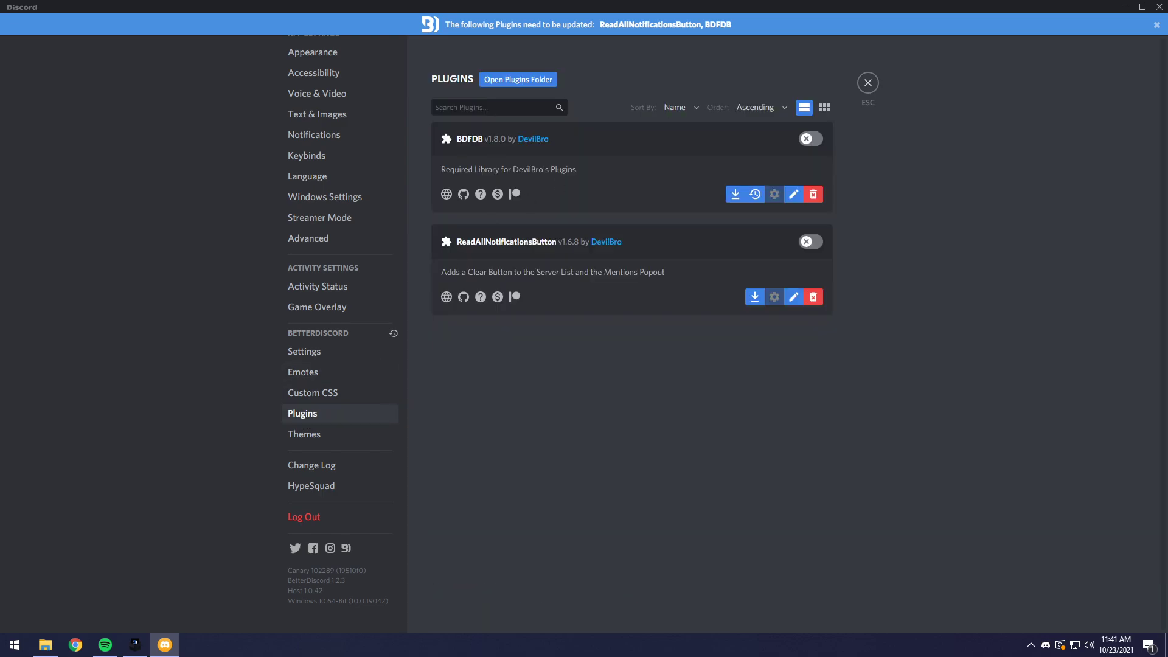
click(516, 85)
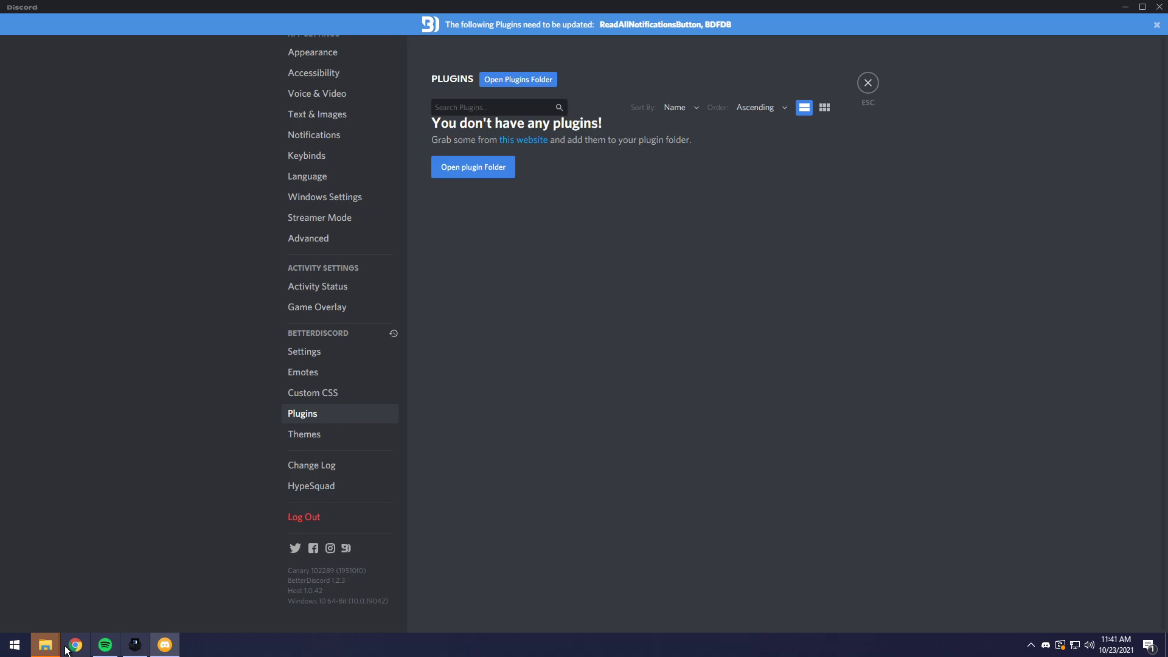
Delete the four existing files in the BetterDiscord plugins folder.
mouse_move(46, 652)
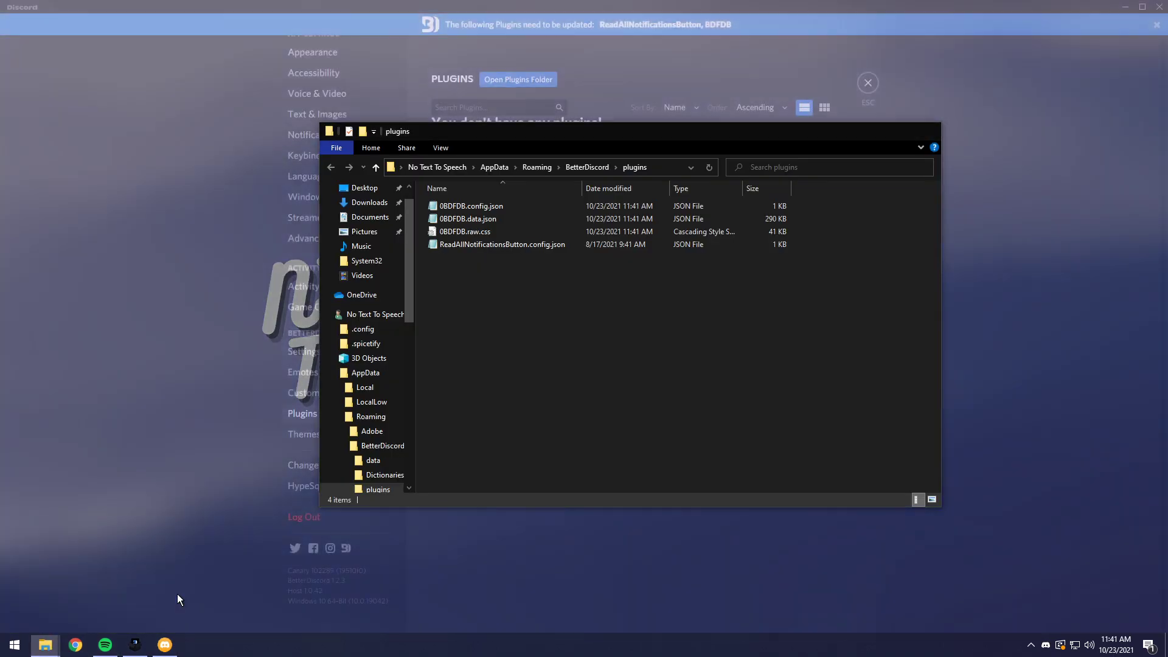
click(177, 594)
drag(476, 257, 466, 202)
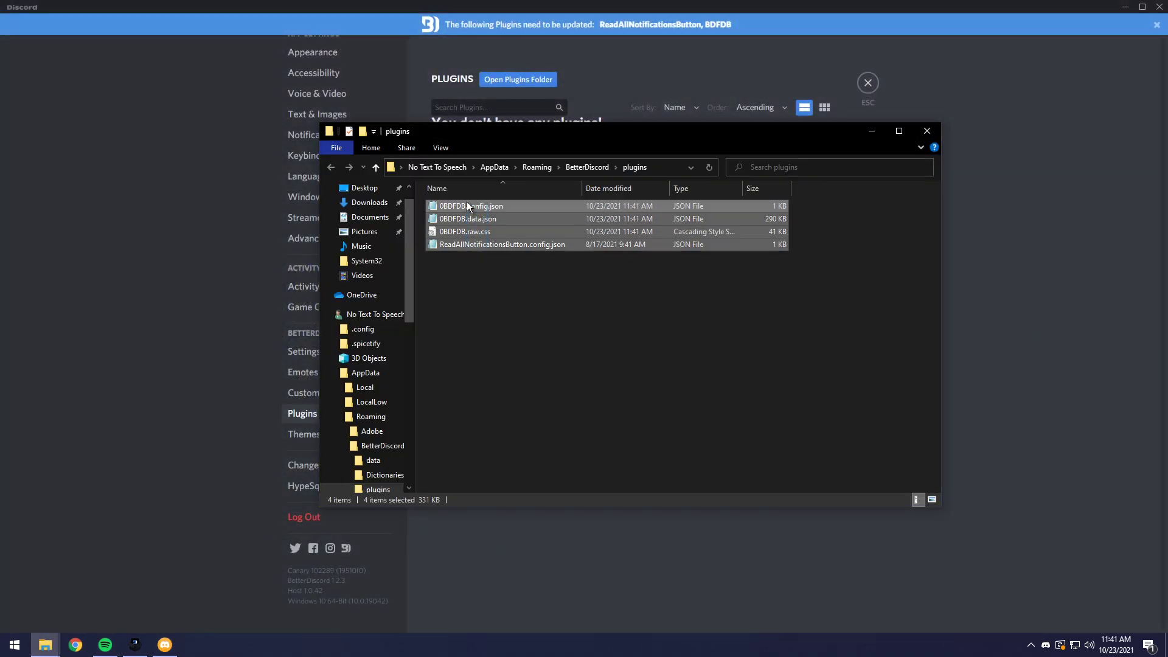
key(Delete)
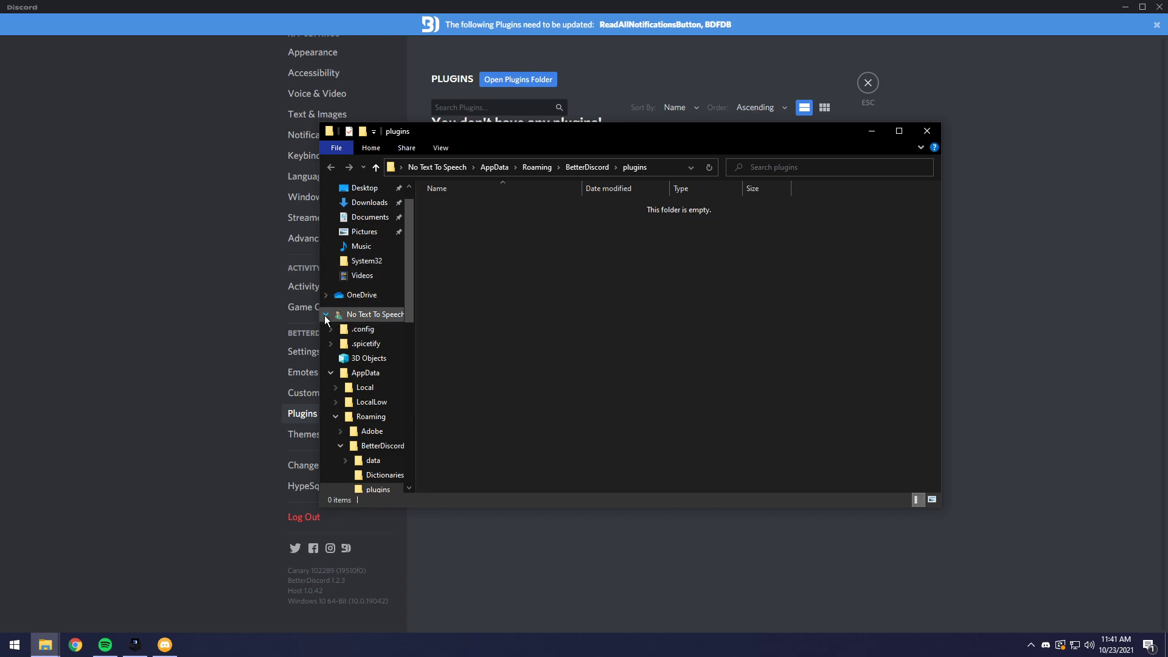
Open Downloads in a side-by-side window and drag betterdiscord-google-fonts.plugin.js into plugins.
click(326, 315)
right_click(362, 227)
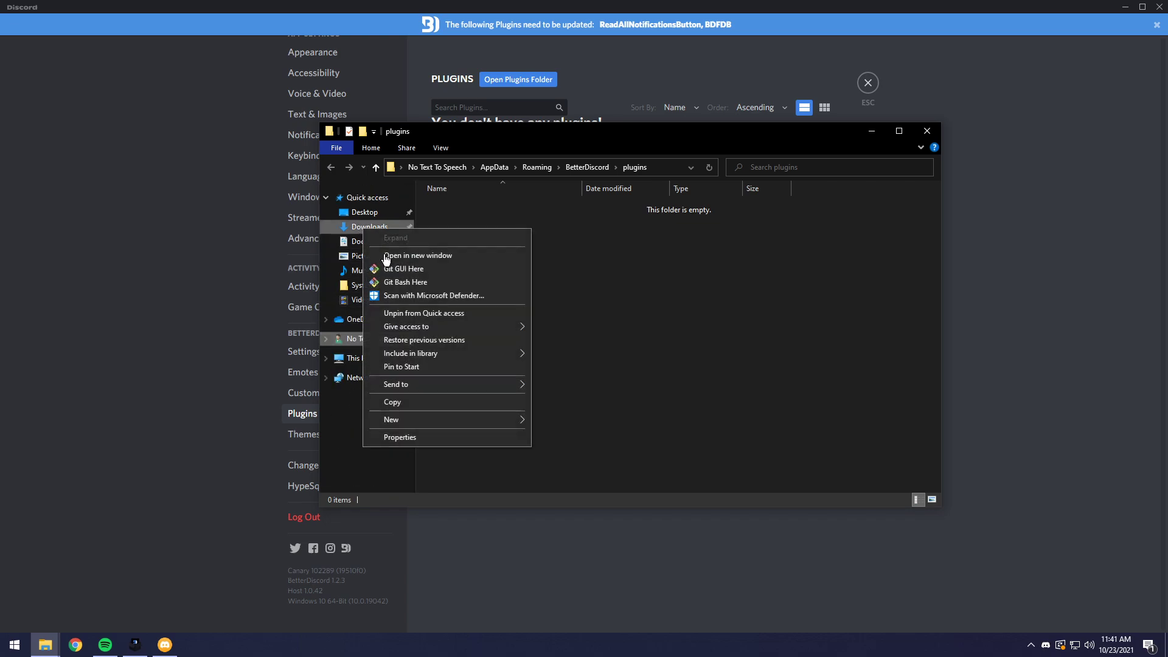
click(393, 256)
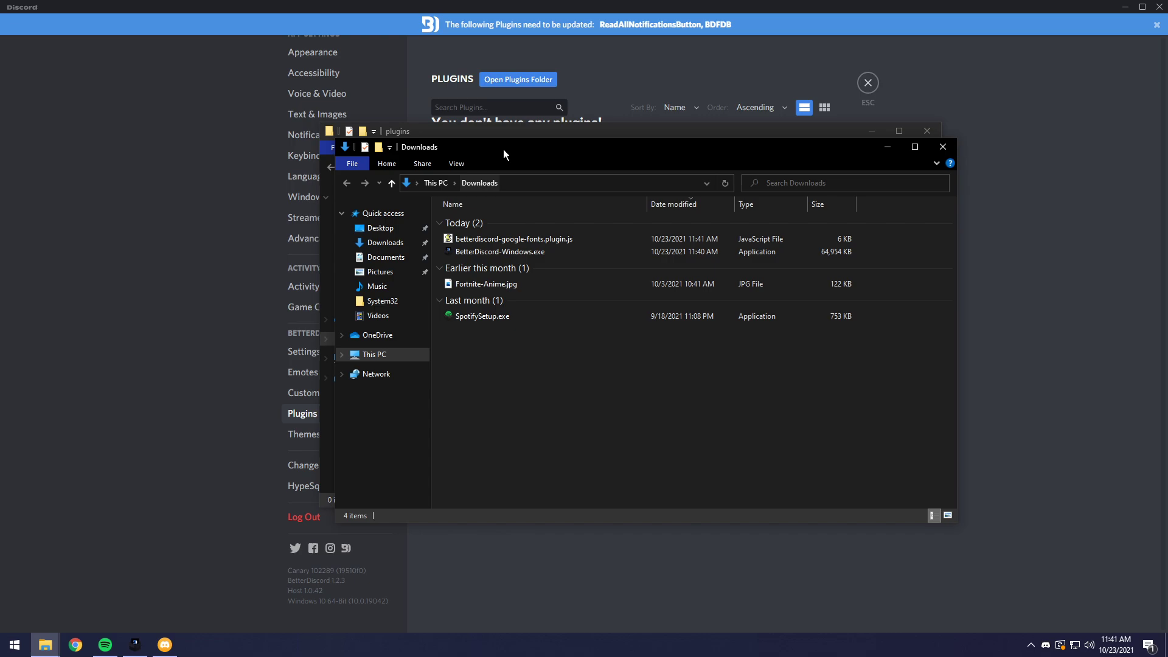
drag(506, 132, 462, 294)
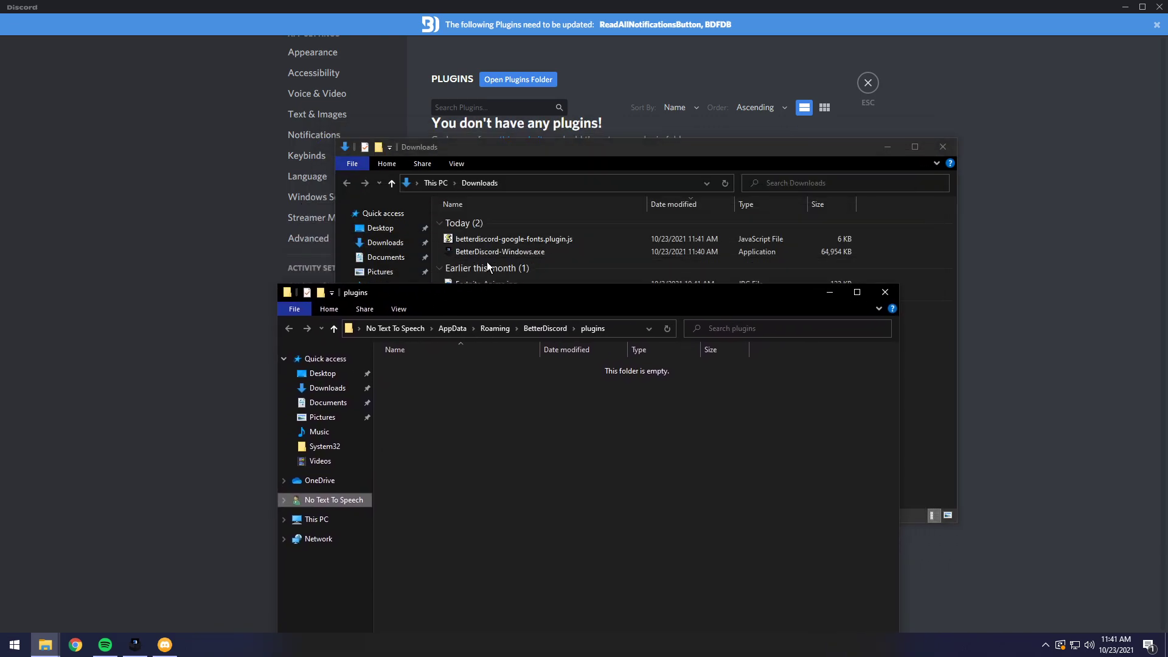
drag(528, 159, 270, 195)
drag(700, 292, 927, 173)
drag(246, 277, 809, 312)
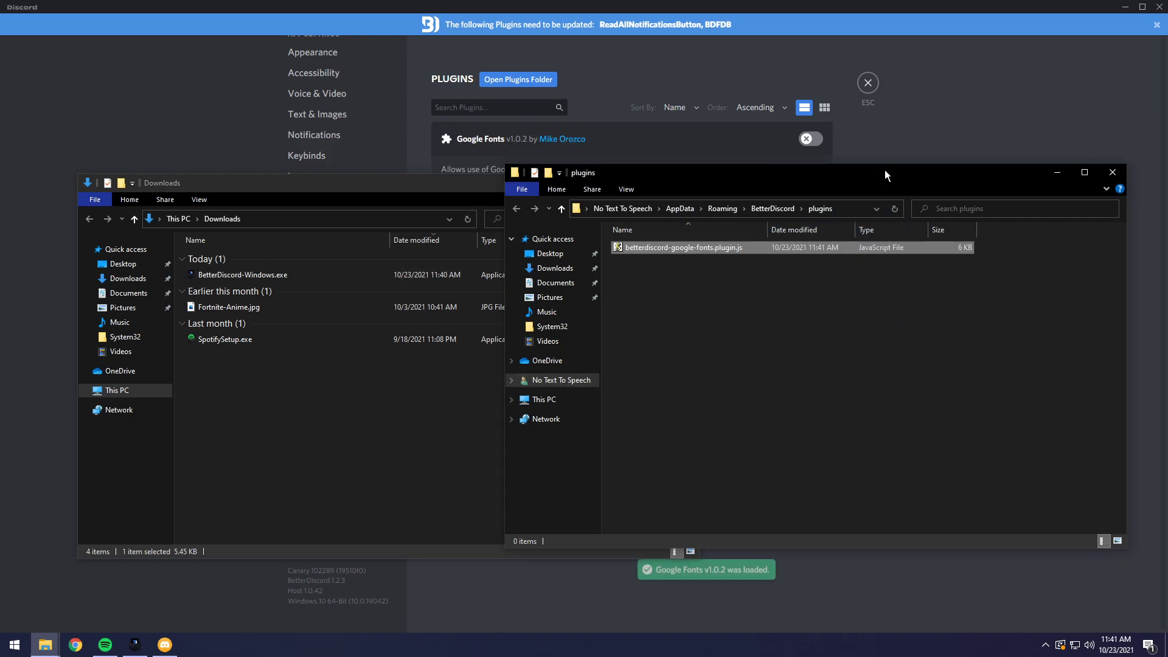
Enable Google Fonts, open its settings, and expand the Selected Font dropdown.
click(792, 8)
click(811, 139)
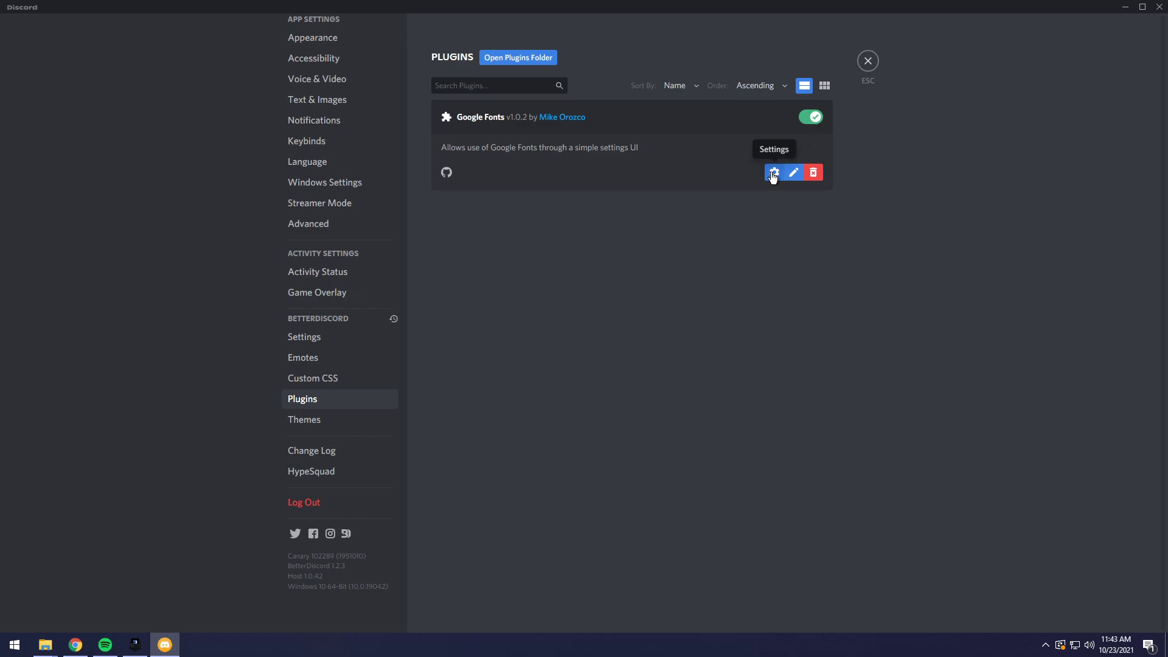
click(773, 174)
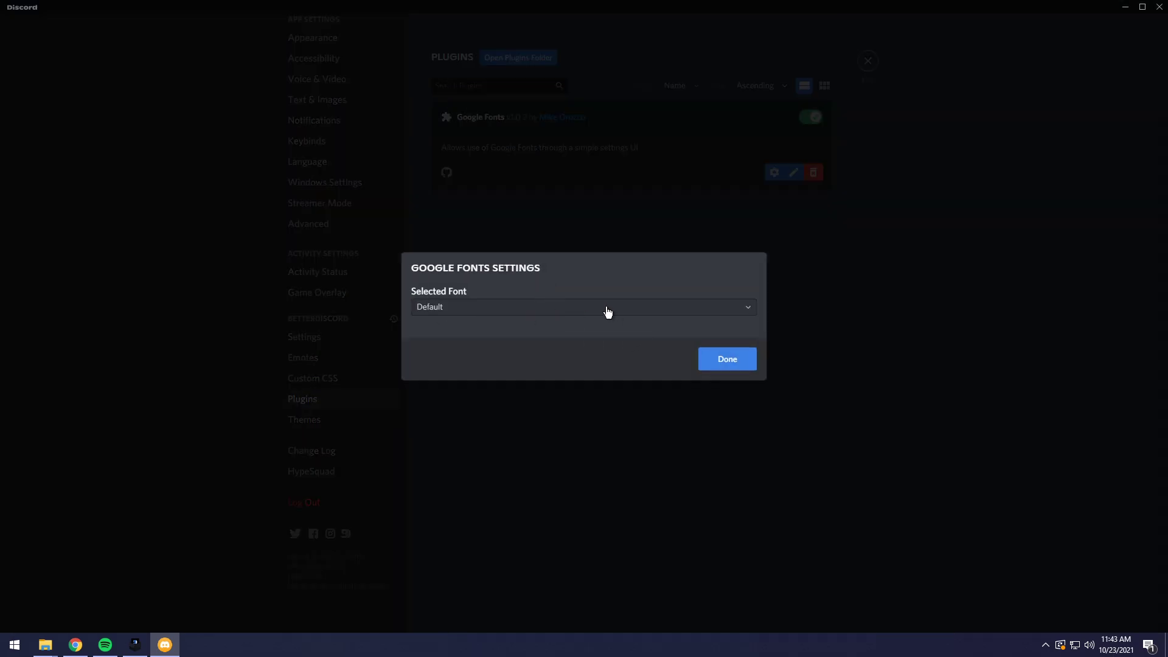
click(747, 309)
scroll(509, 312, down, 4)
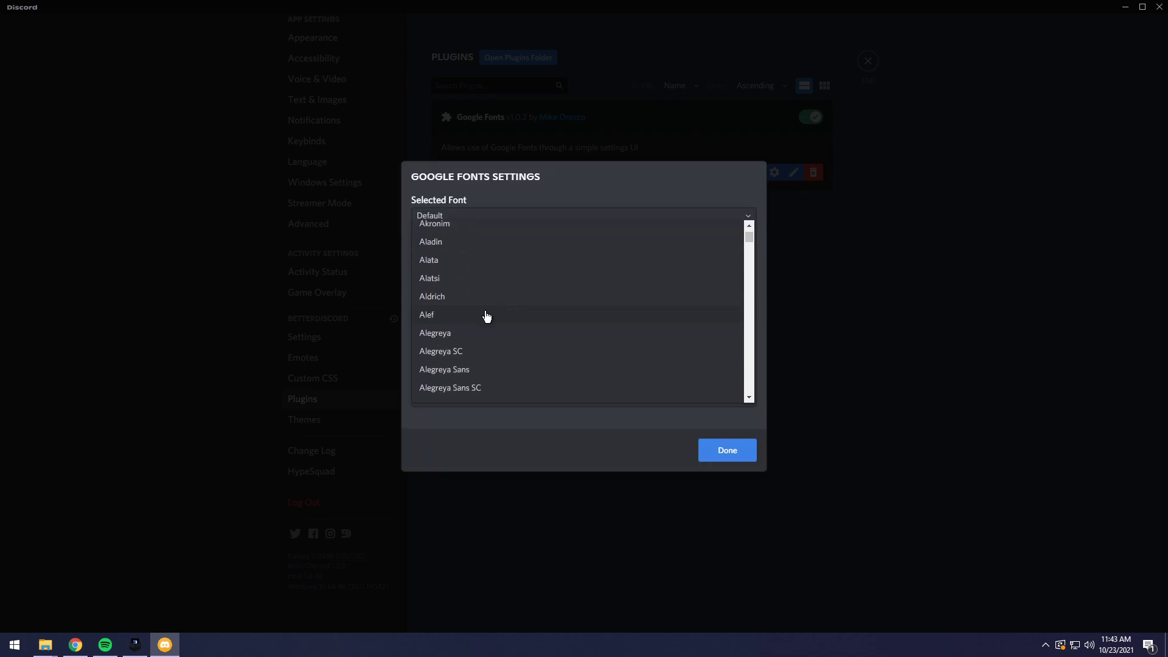
Scroll the fonts.google.com catalogue, previewing fonts like Festive, Qahiri and Noto Sans Korean.
click(85, 647)
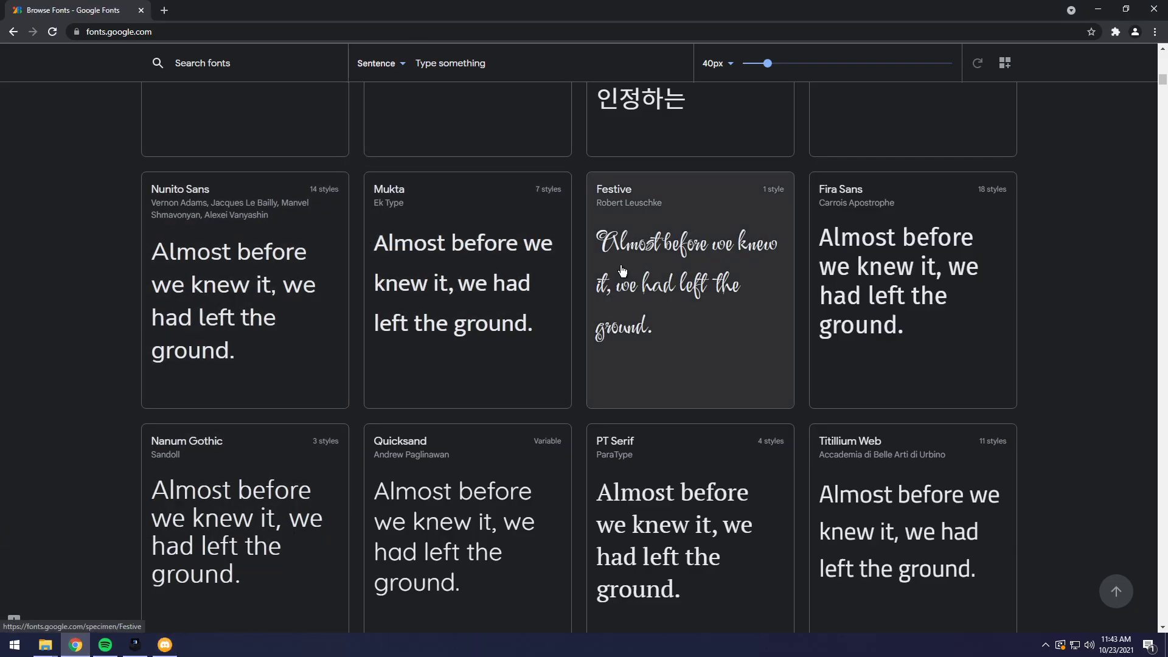
scroll(391, 324, up, 7)
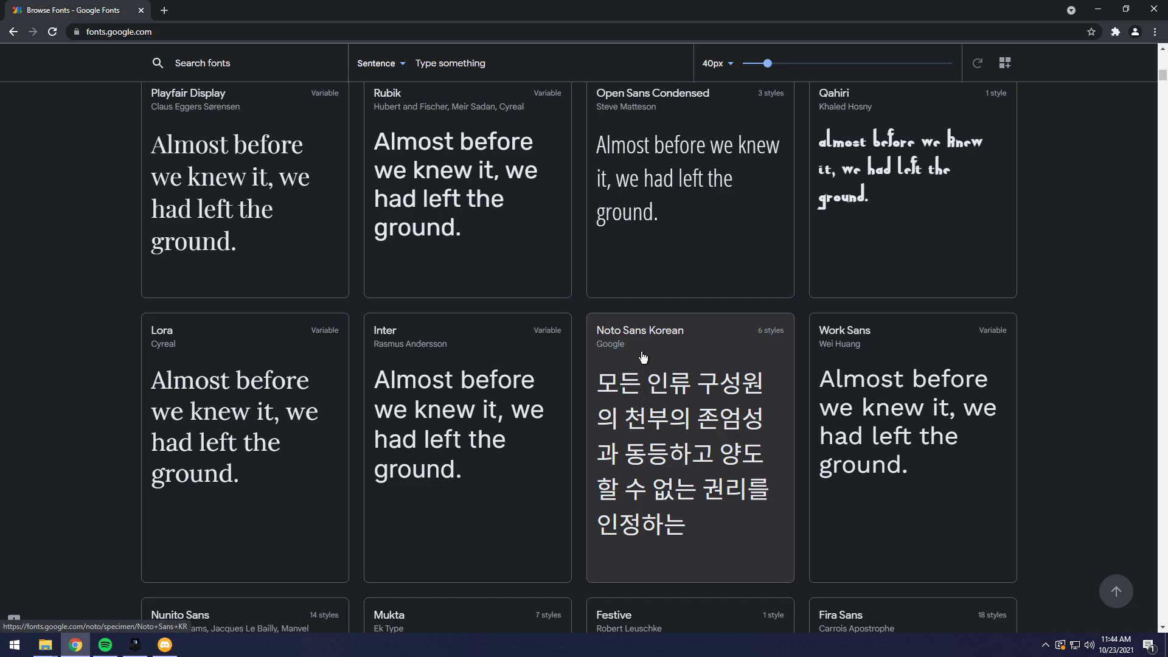
scroll(684, 366, down, 5)
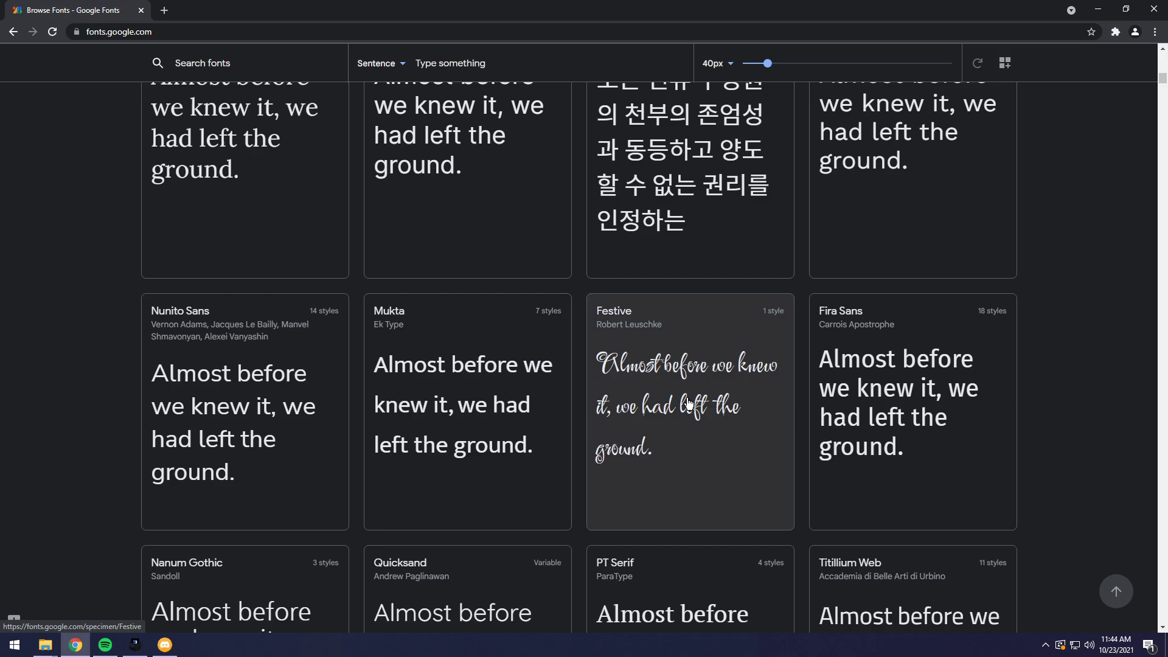
Pick Festive from the Selected Font dropdown and confirm with Done.
click(165, 646)
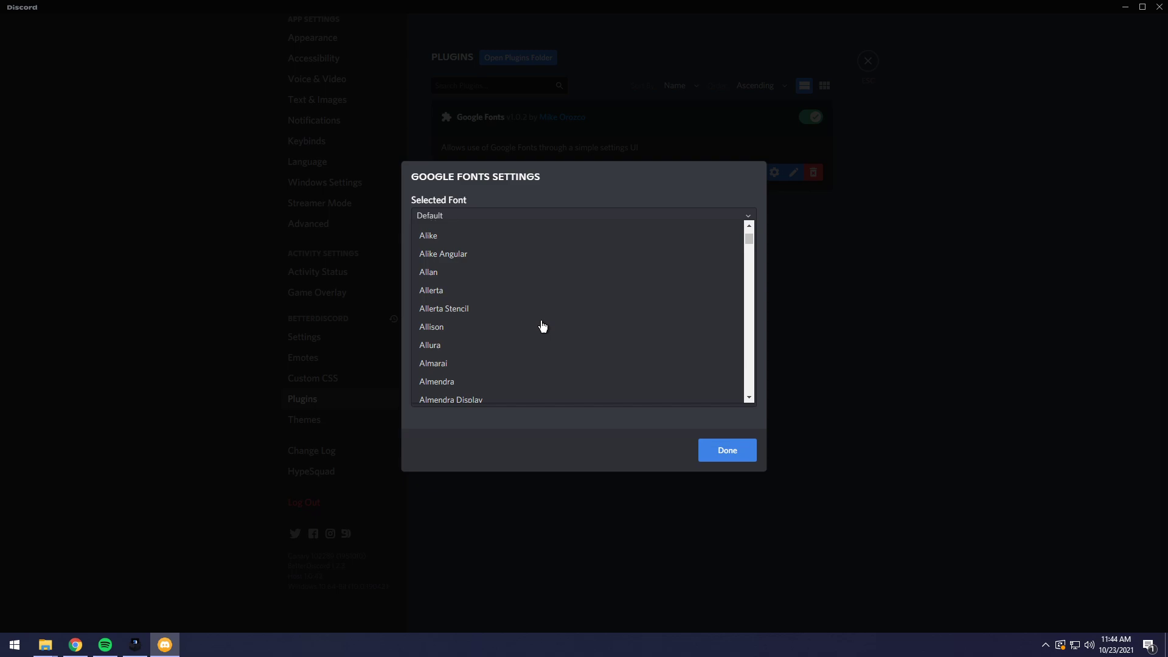
scroll(543, 327, down, 20)
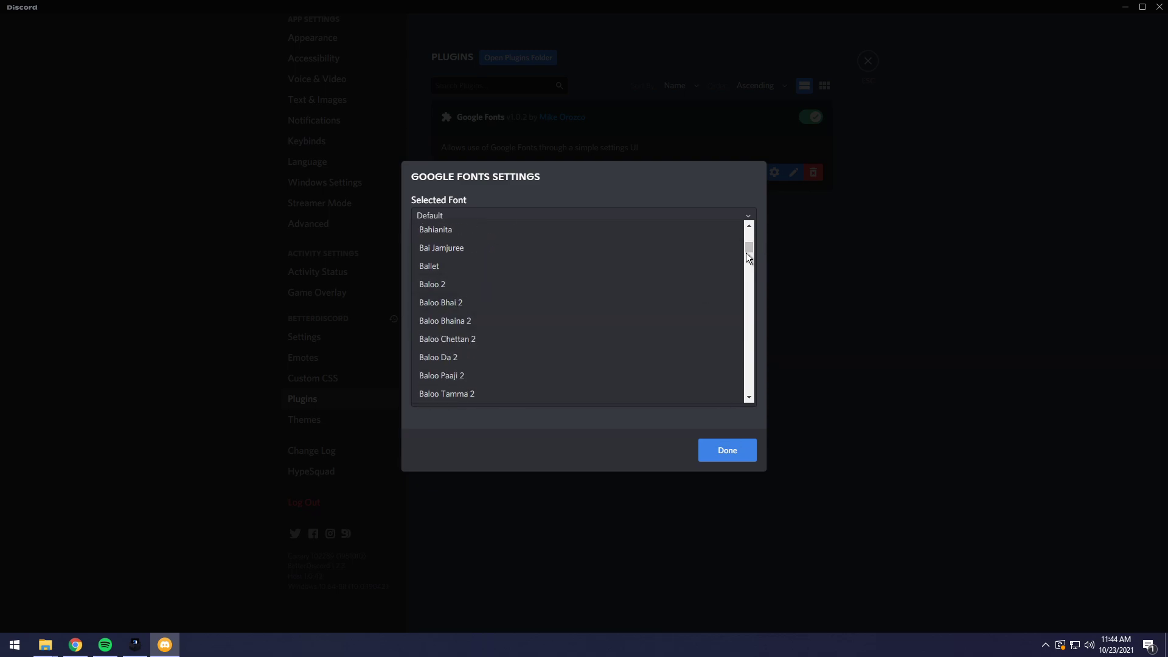
drag(747, 254, 757, 286)
scroll(442, 292, down, 1)
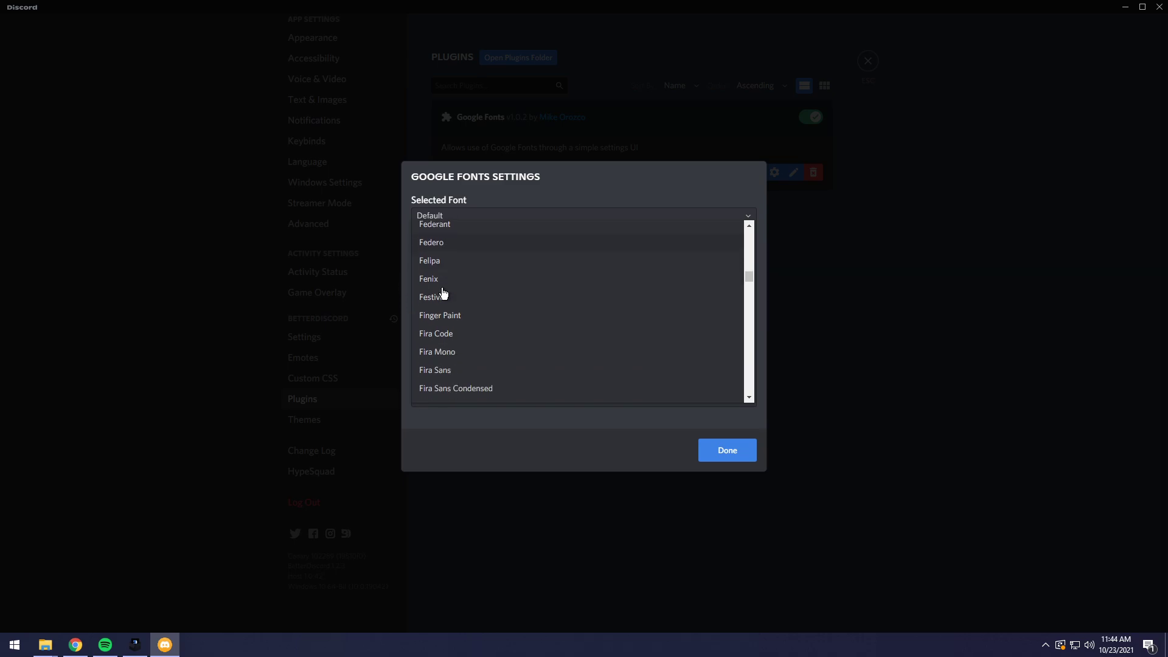
click(444, 303)
click(732, 360)
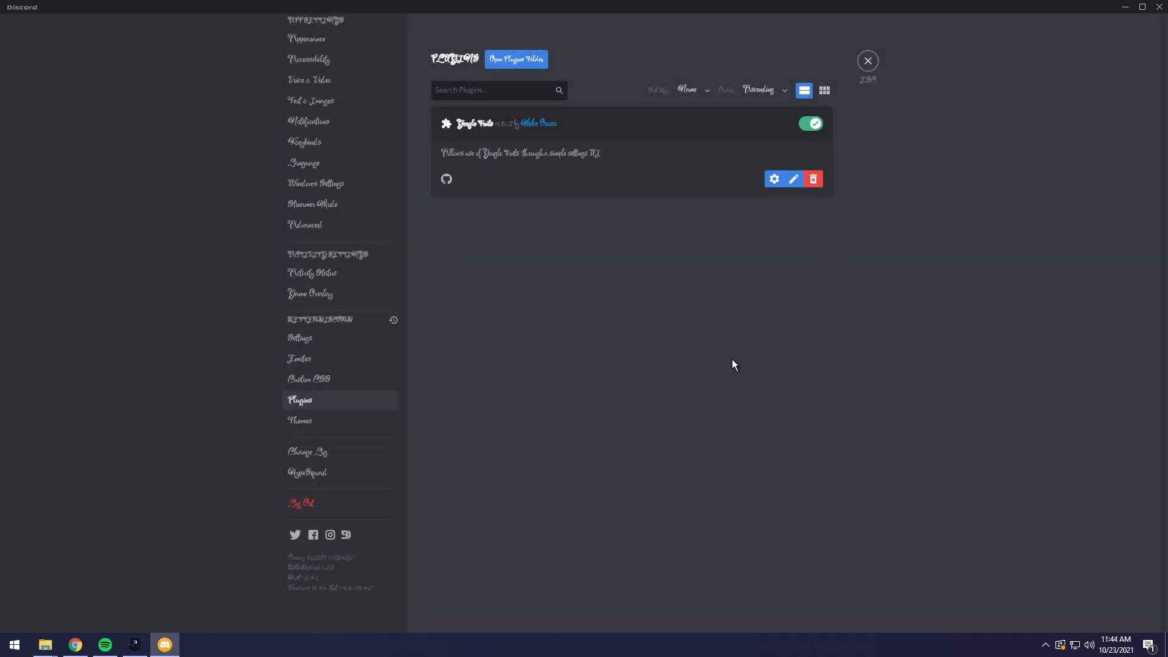
In the Google Fonts plugin settings, choose Alumni Sans, try another font, and confirm with Done.
scroll(363, 278, up, 5)
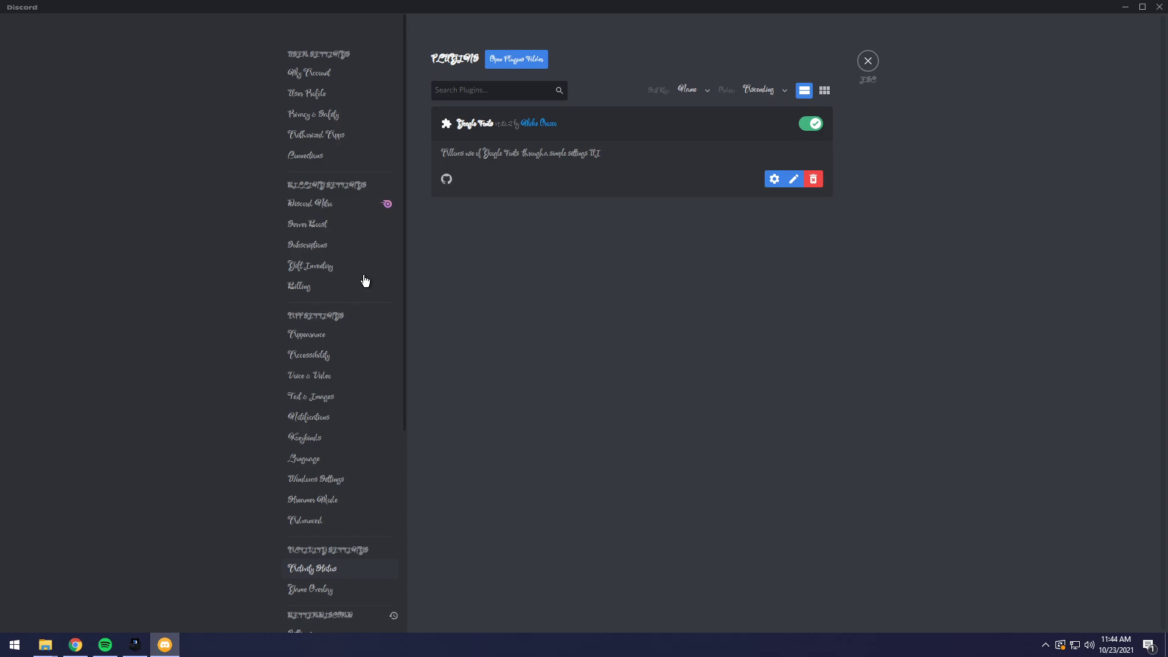
click(770, 183)
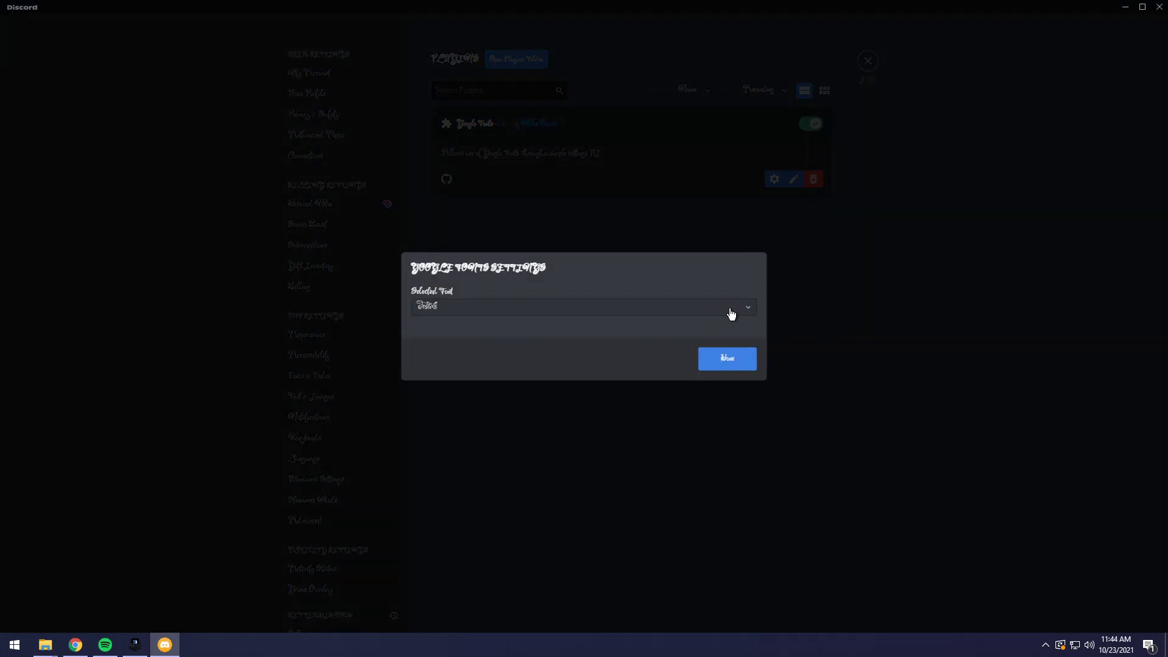
click(746, 308)
scroll(511, 323, down, 9)
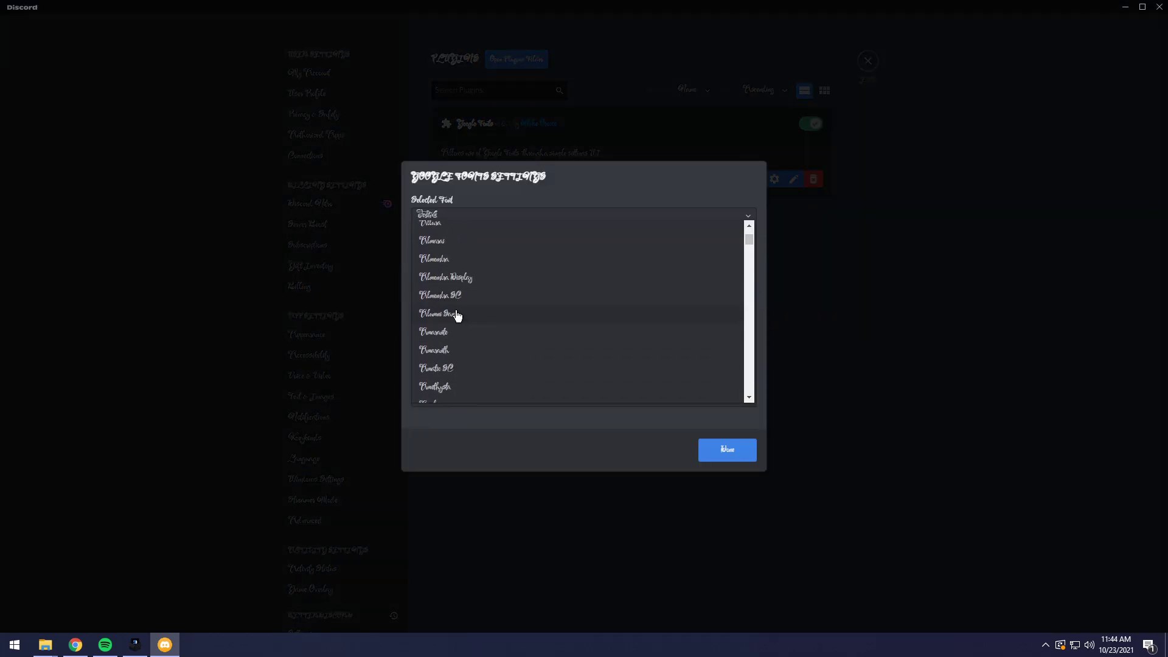
click(457, 314)
click(744, 309)
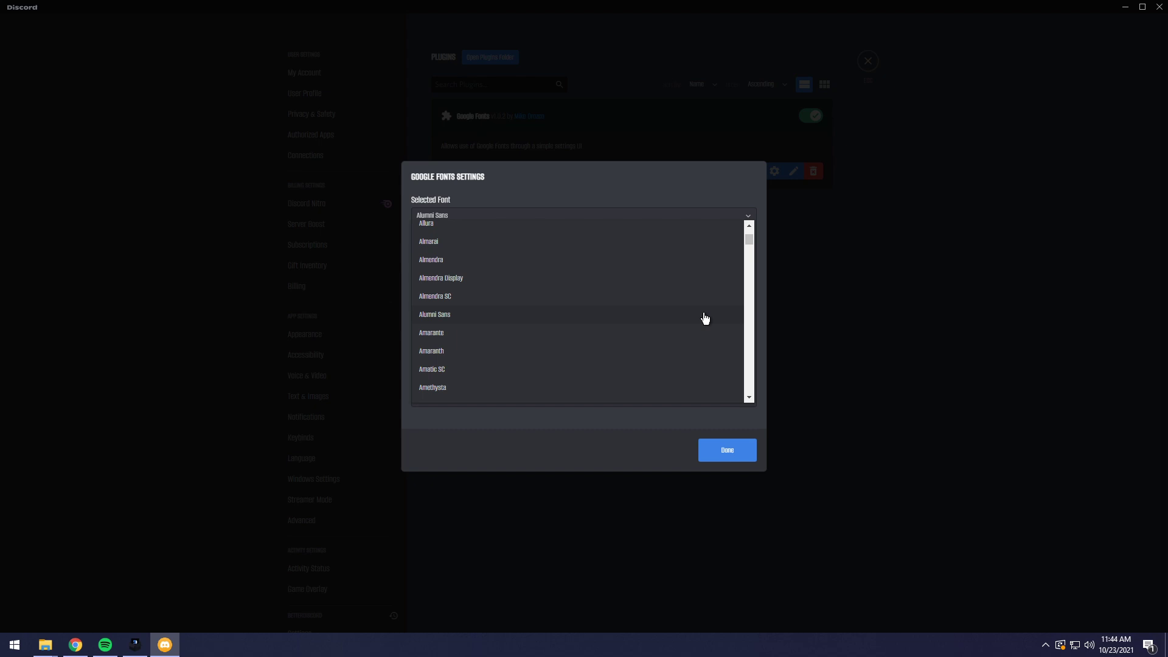
click(449, 338)
click(732, 357)
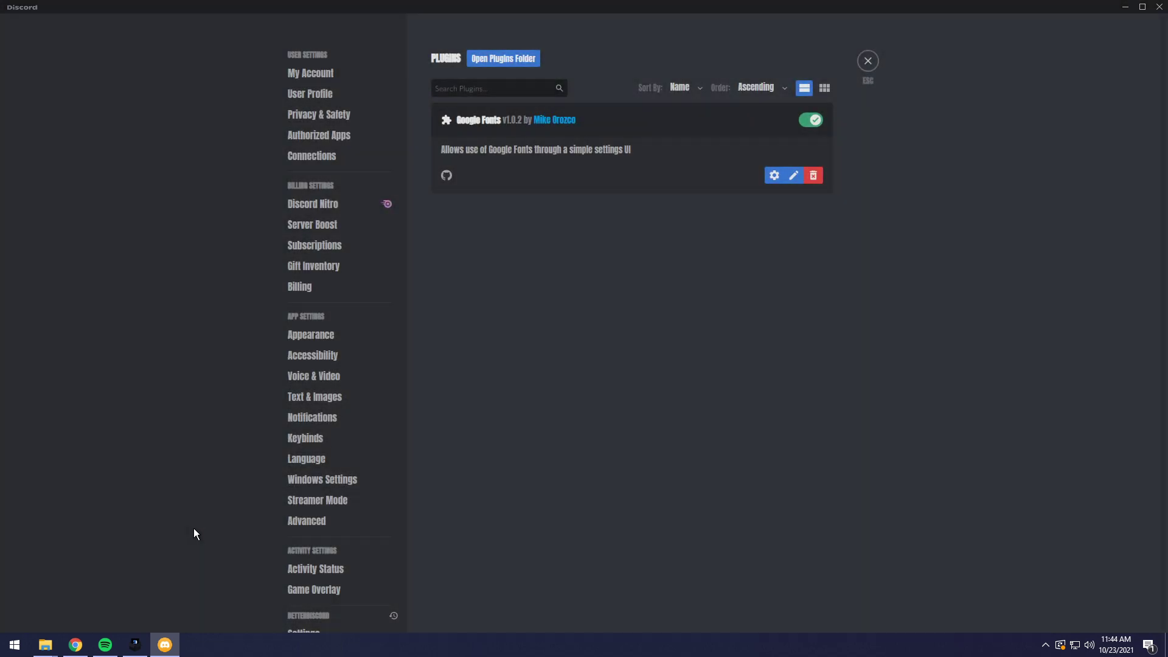
Compare font options on the Google Fonts site in Chrome, then return to Discord.
scroll(194, 534, down, 5)
click(76, 644)
scroll(790, 320, down, 10)
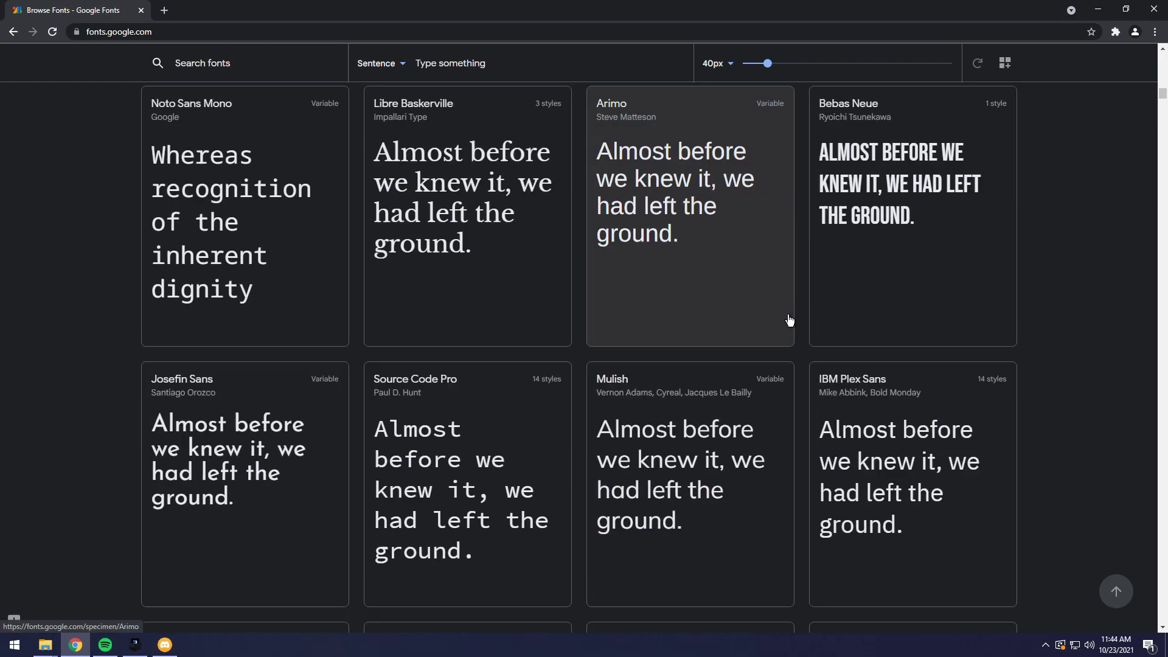
click(165, 645)
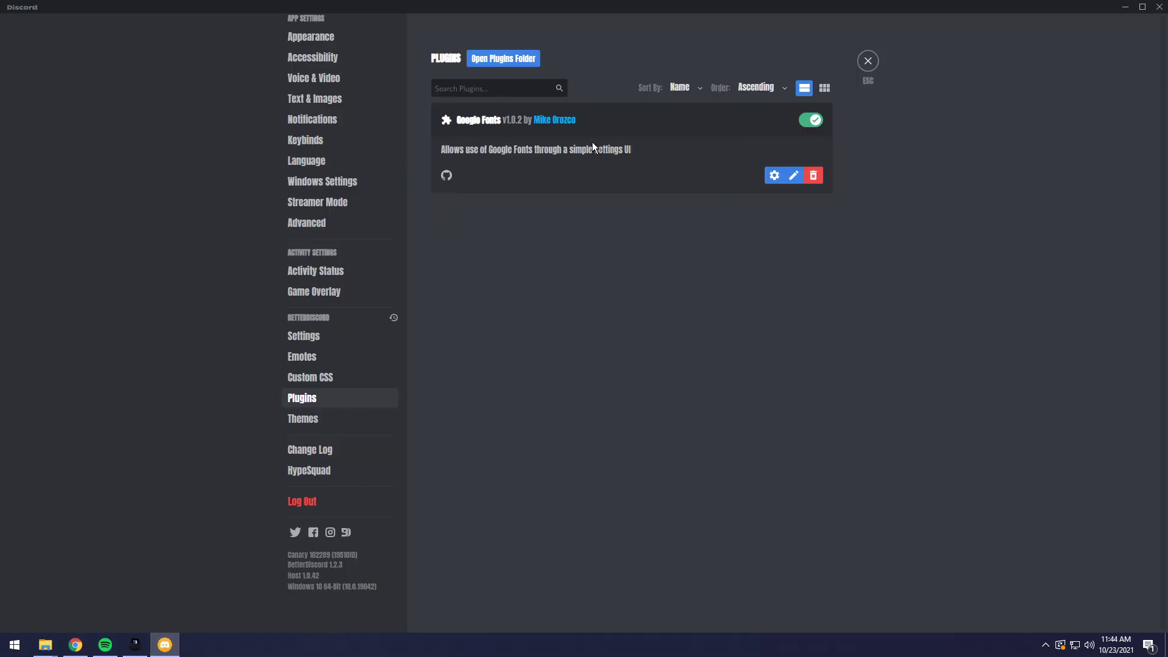
Switch the Google Fonts plugin's interface font to Open Sans and confirm the choice.
click(774, 175)
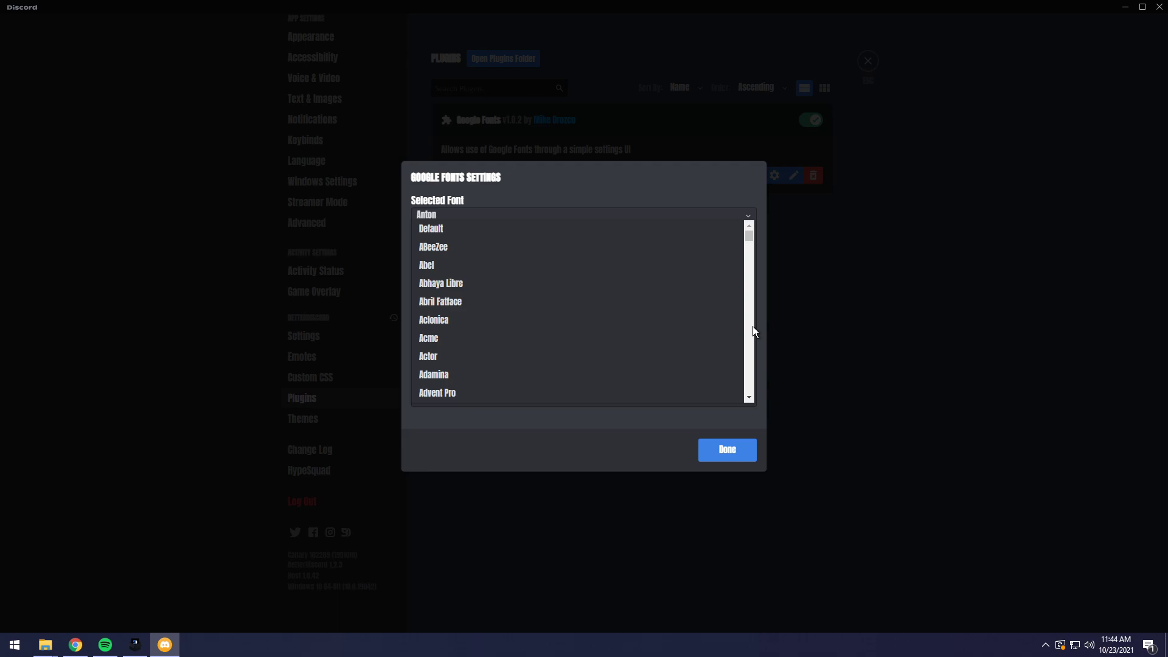
drag(750, 237, 750, 352)
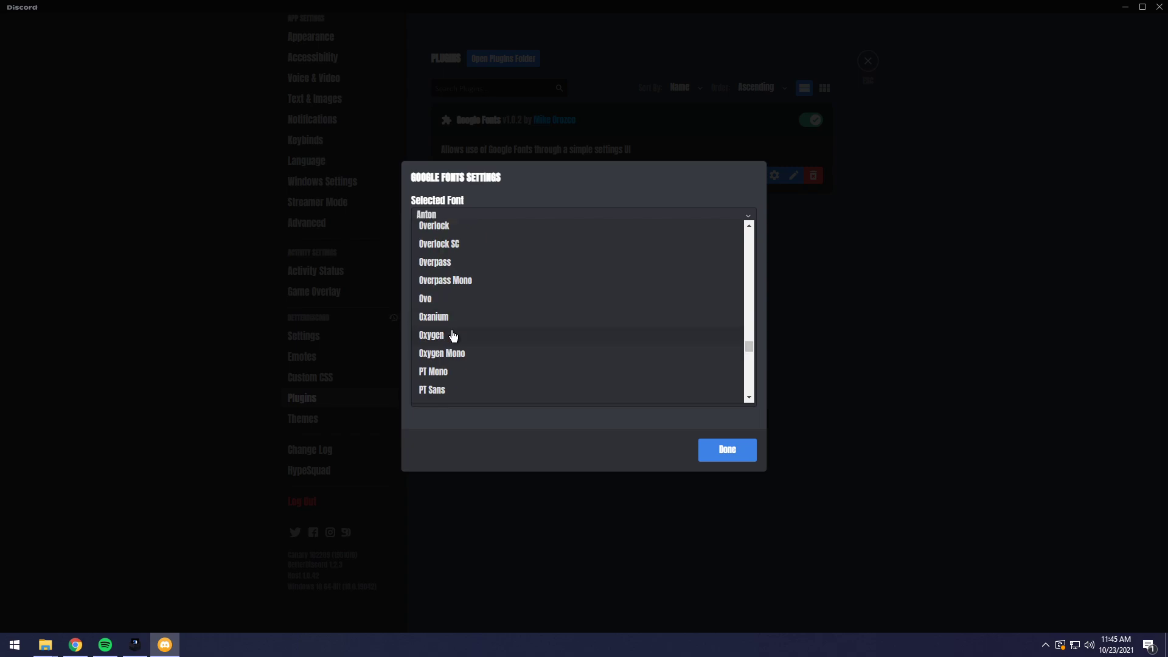
scroll(453, 335, up, 1)
scroll(453, 335, up, 4)
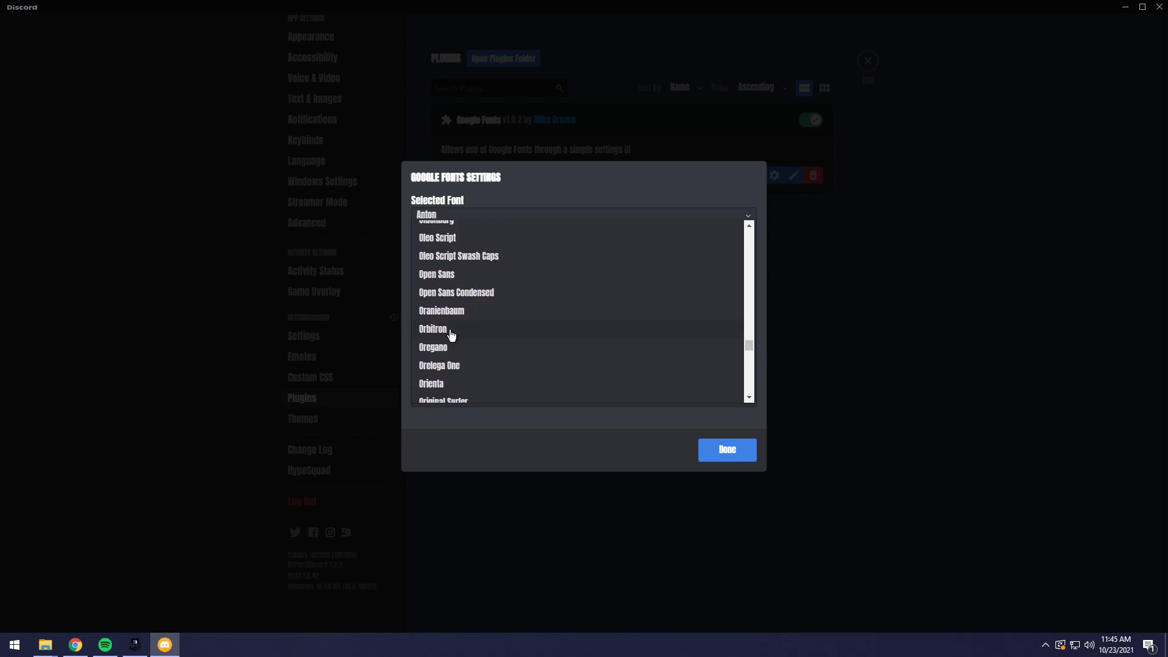
click(443, 328)
click(725, 360)
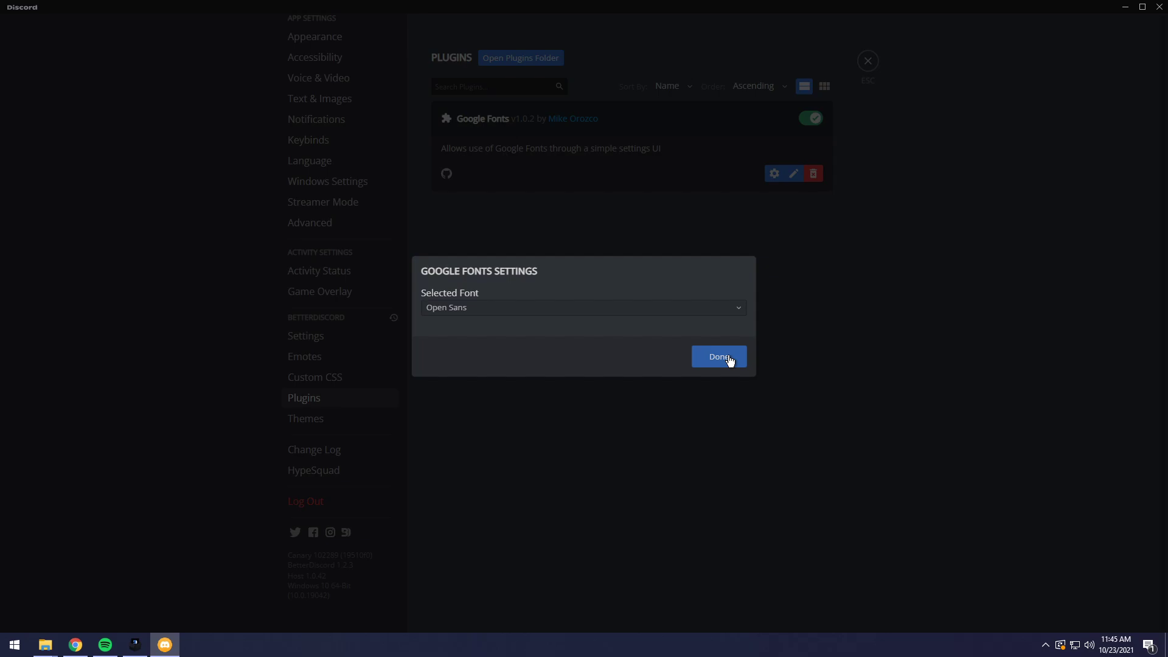
scroll(338, 345, up, 3)
scroll(339, 345, up, 3)
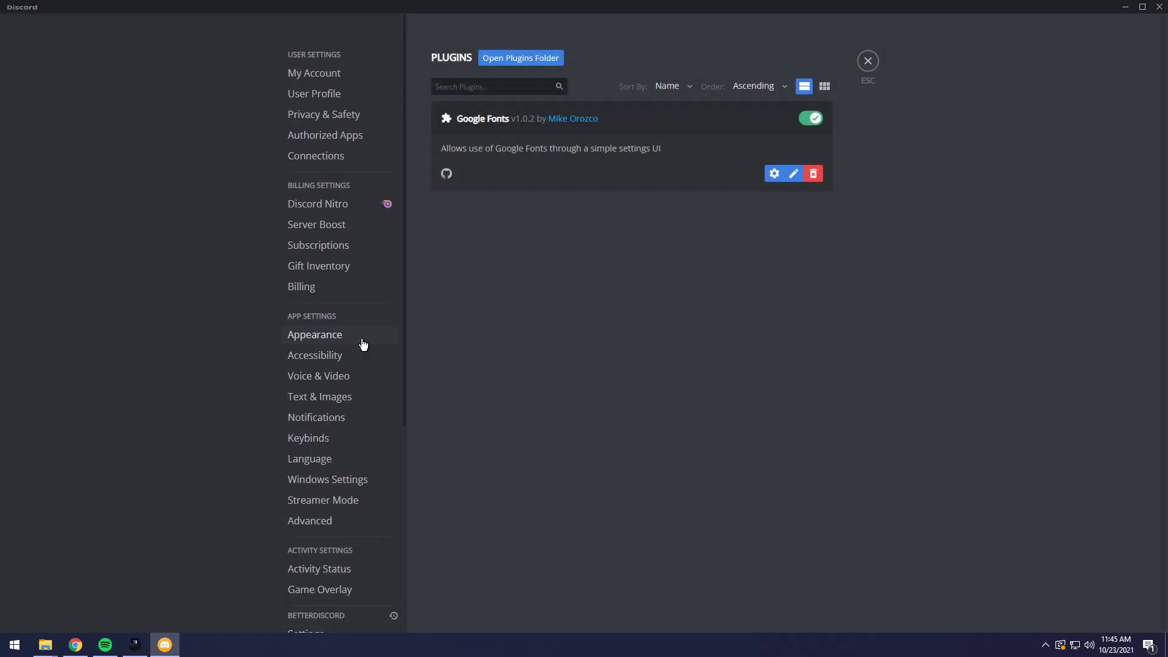
Turn off the Google Fonts plugin in User Settings > Plugins to view Discord's default fonts.
click(869, 62)
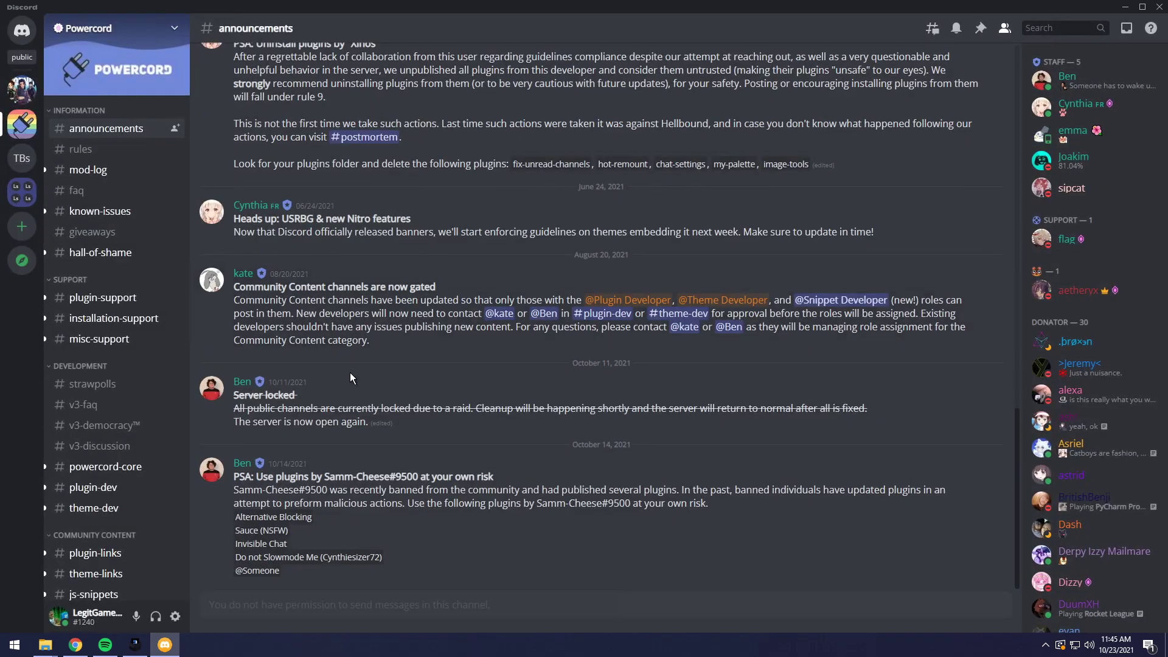
scroll(350, 375, up, 15)
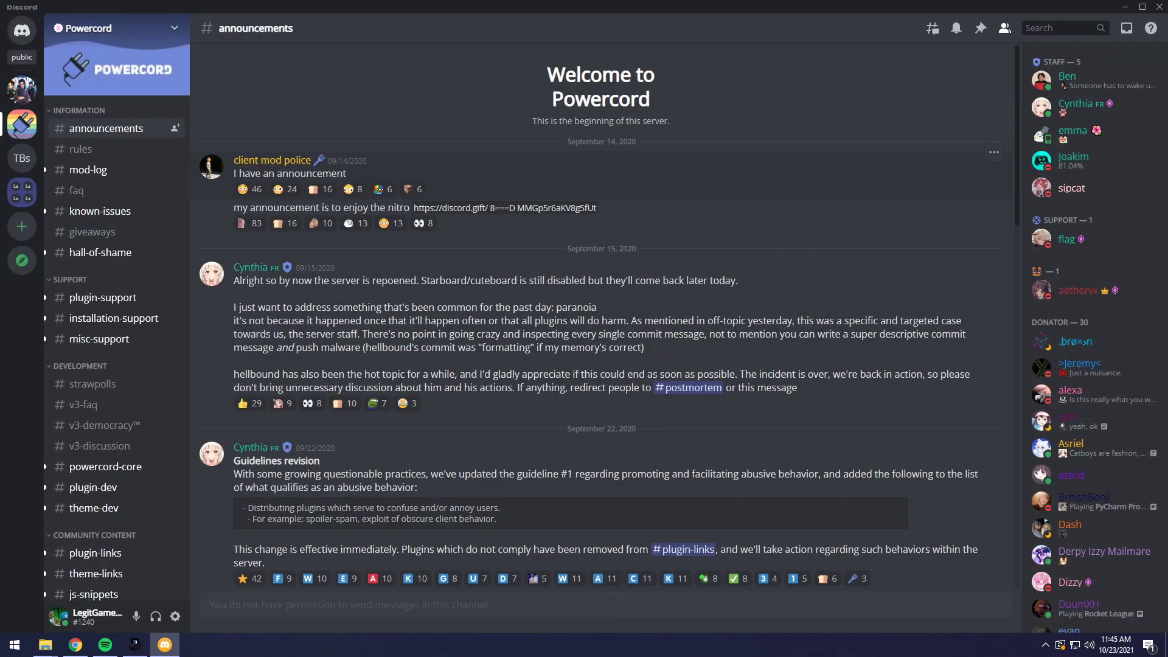
scroll(336, 275, down, 12)
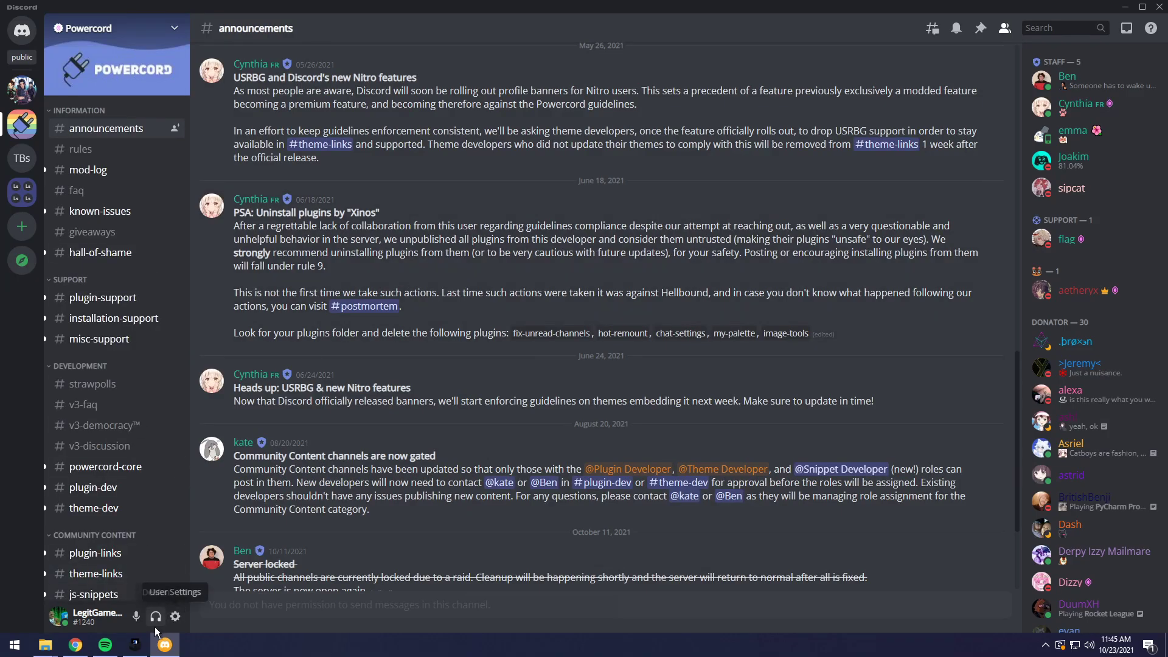
click(175, 616)
scroll(307, 548, down, 5)
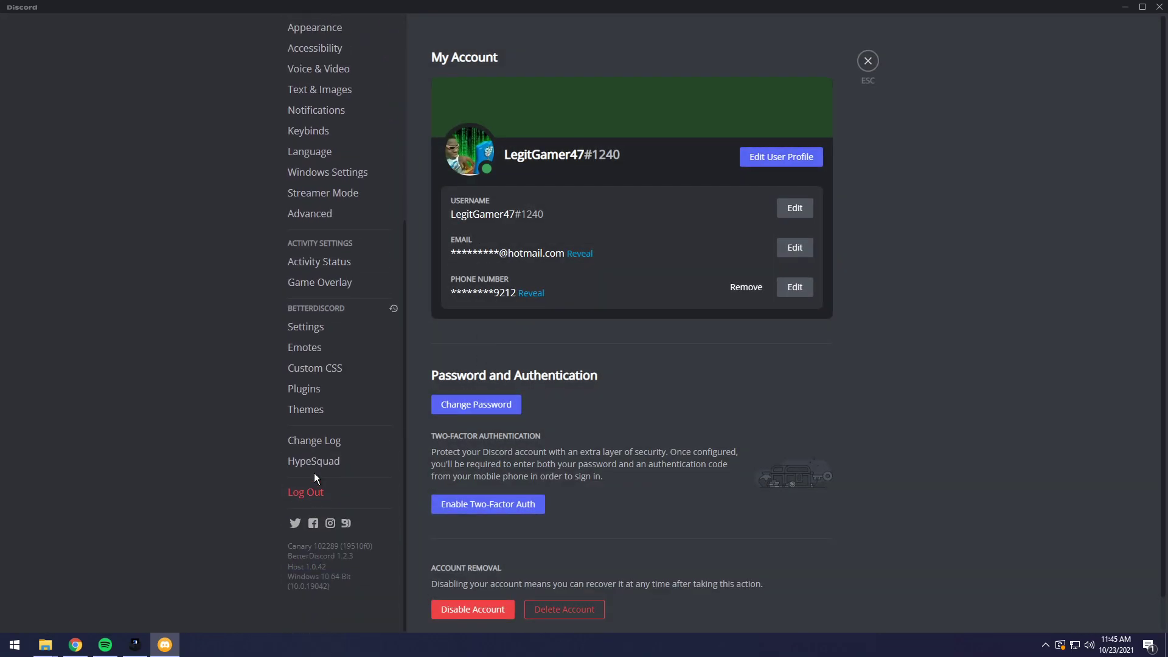
click(306, 388)
click(812, 118)
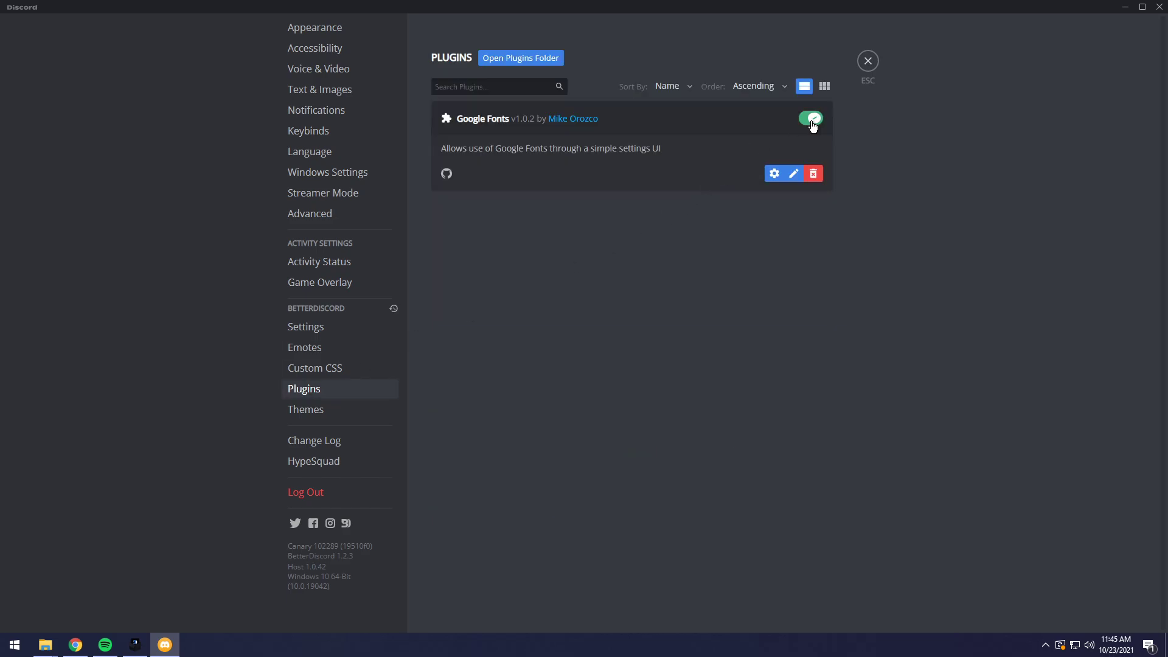
click(867, 62)
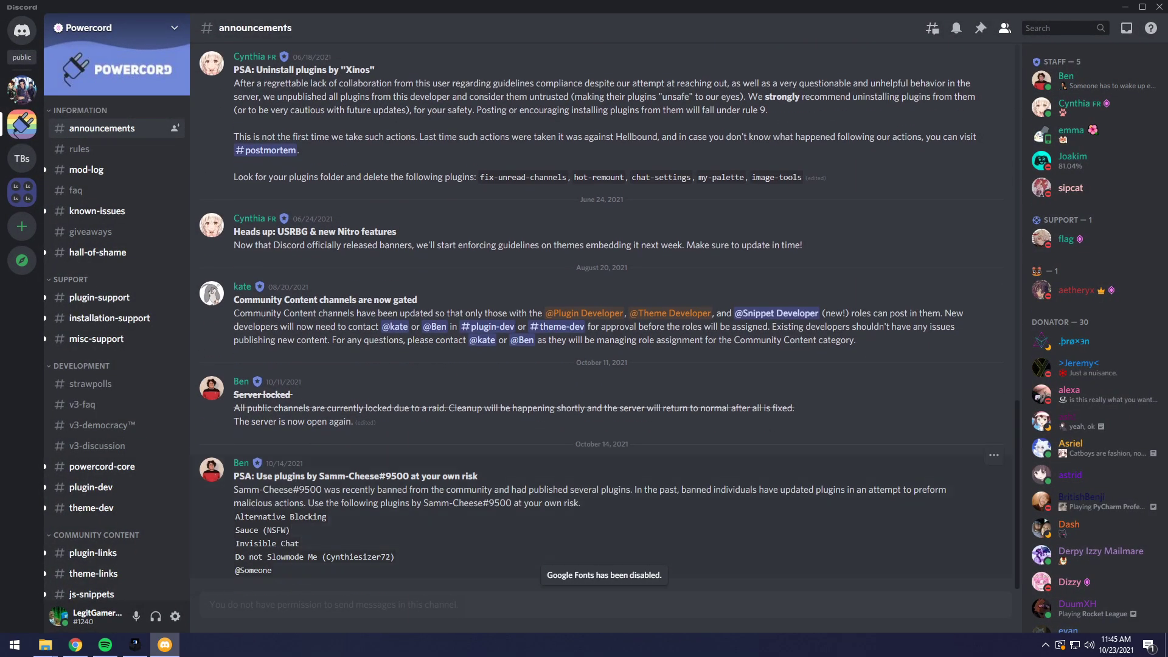
Re-enable the Google Fonts plugin and close settings to view the restyled channel.
click(176, 616)
scroll(341, 426, down, 5)
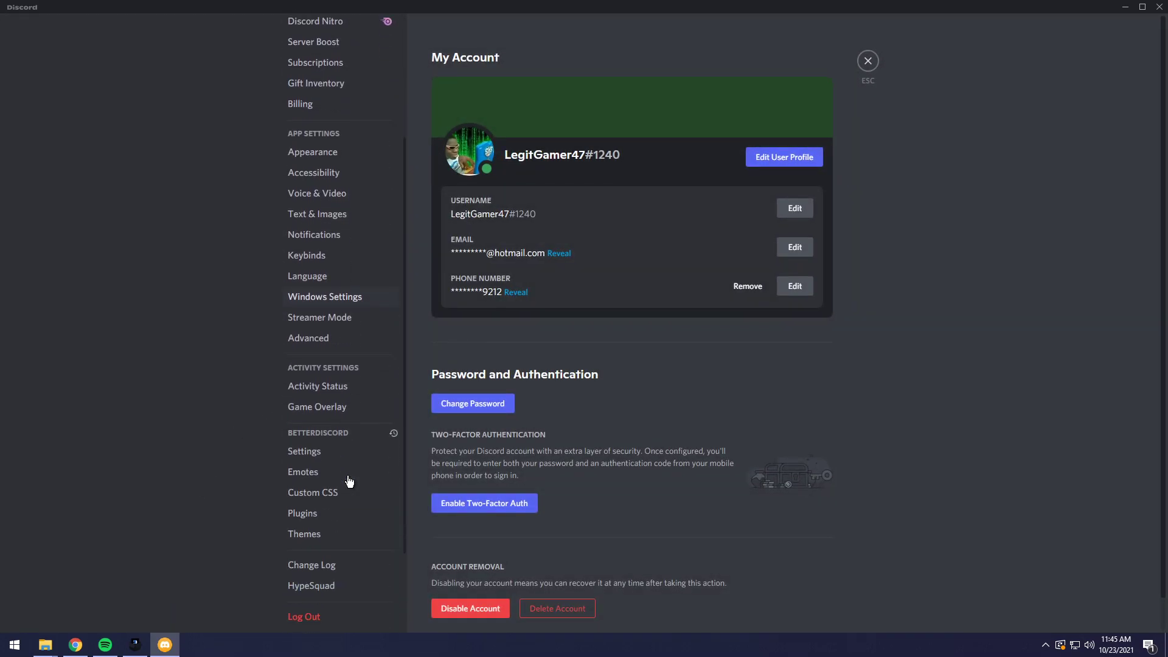
click(326, 514)
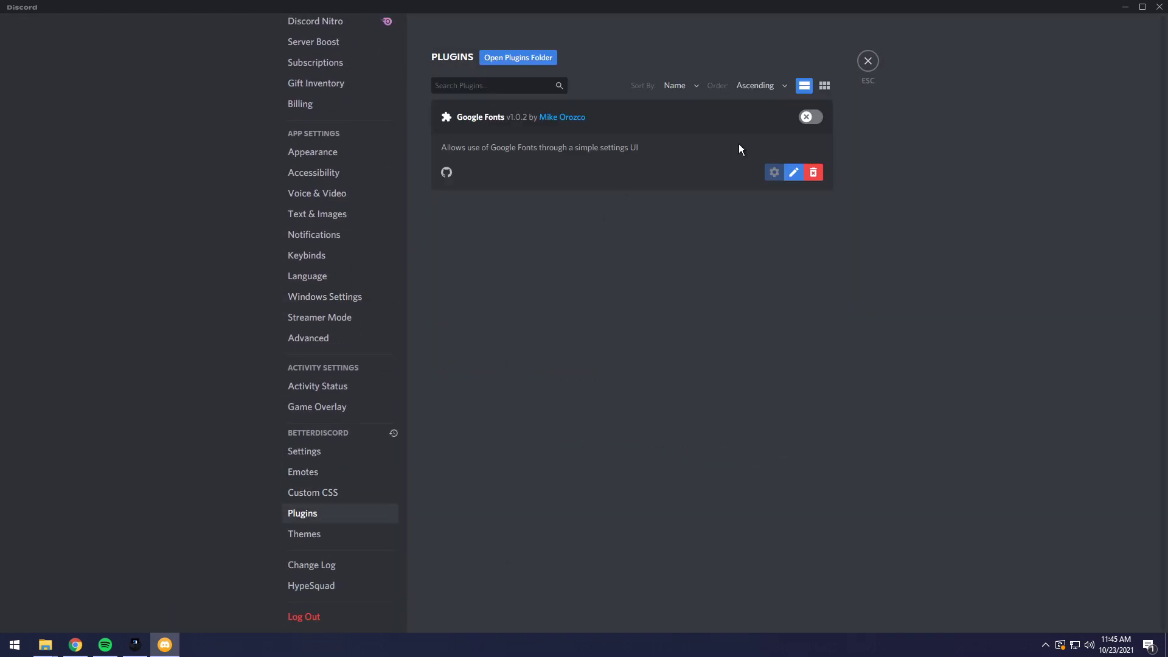
click(809, 118)
click(868, 61)
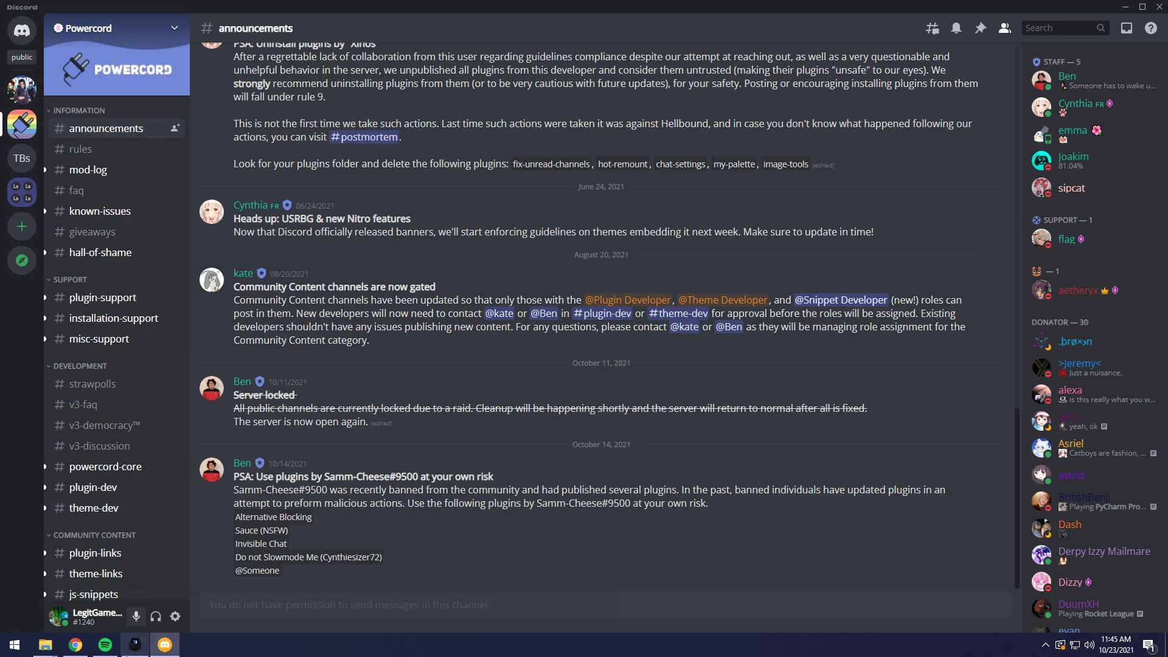
Close the finished installer and relaunch BetterDiscord-Windows.exe from the Downloads folder.
click(134, 644)
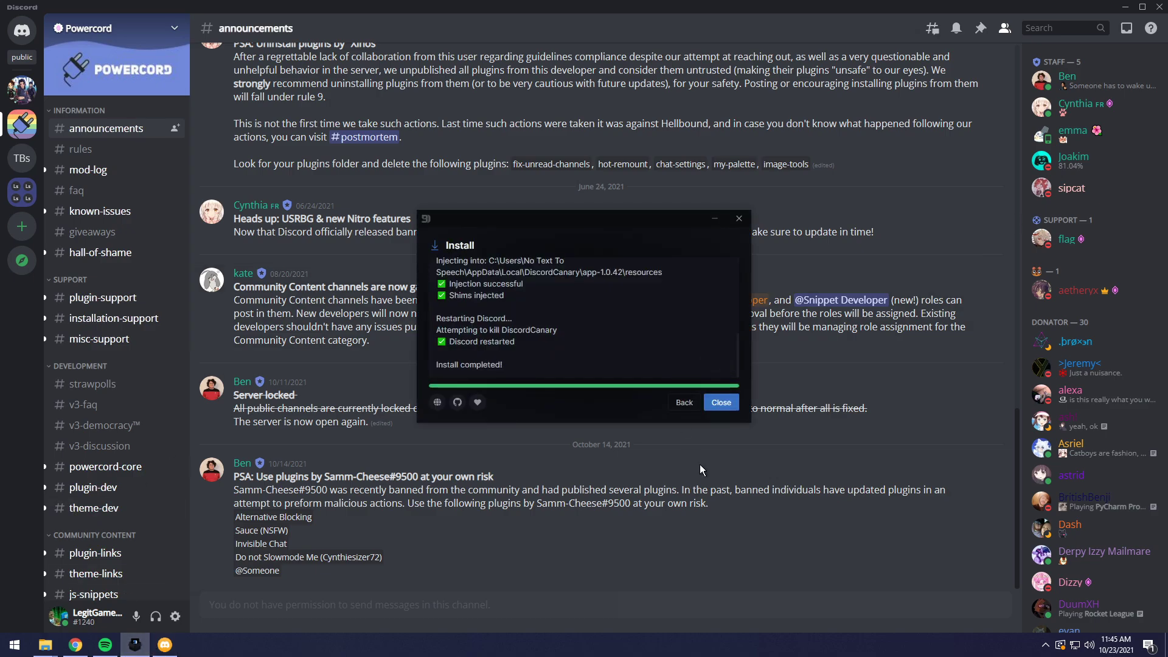
click(722, 403)
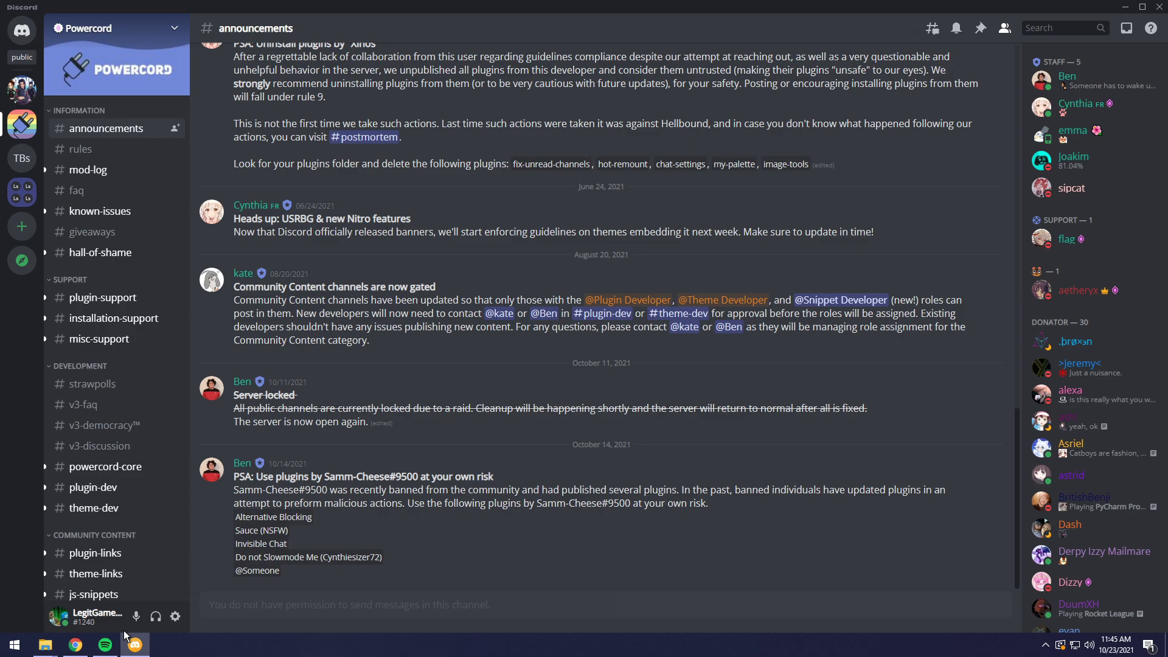
mouse_move(54, 650)
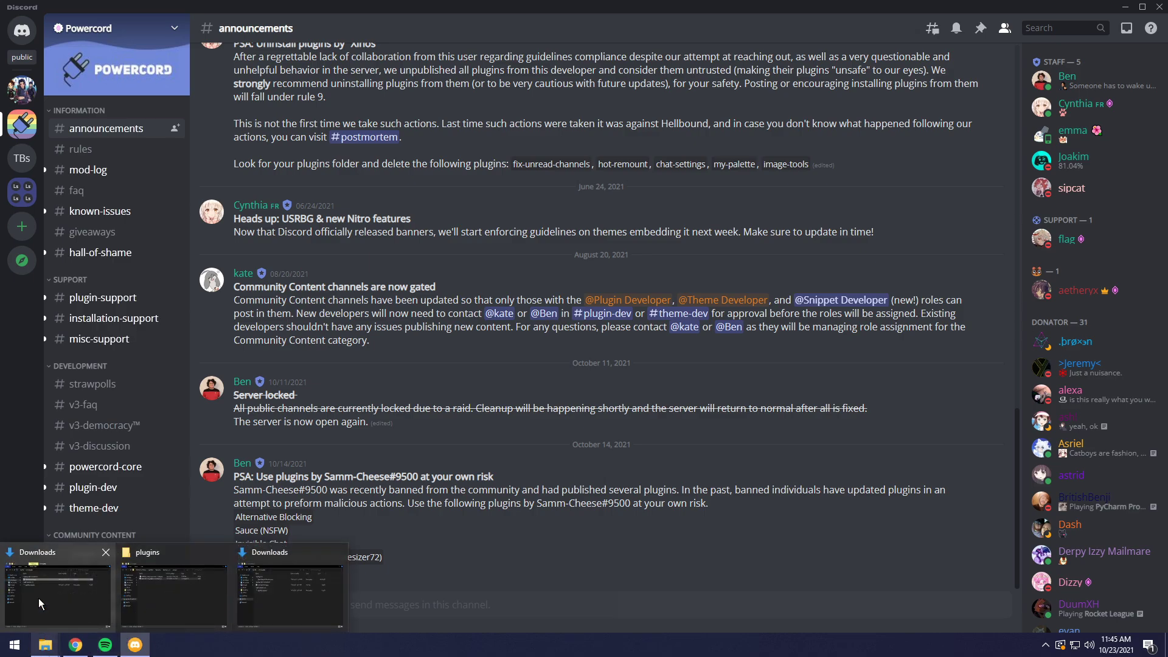
click(56, 587)
click(548, 347)
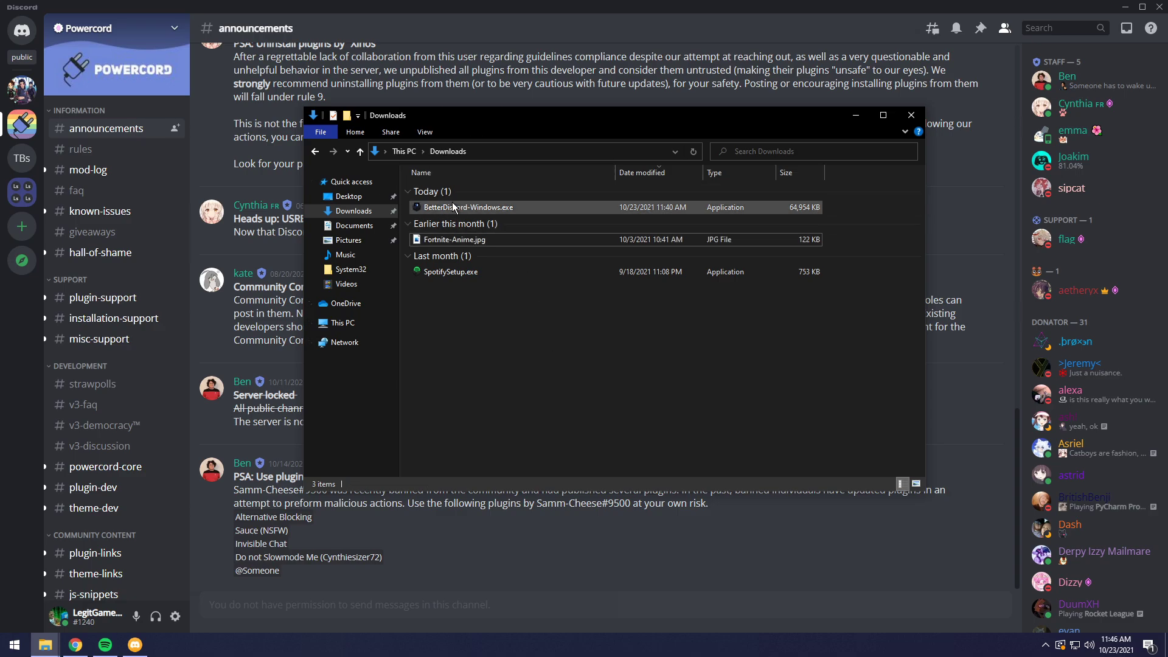
double_click(456, 210)
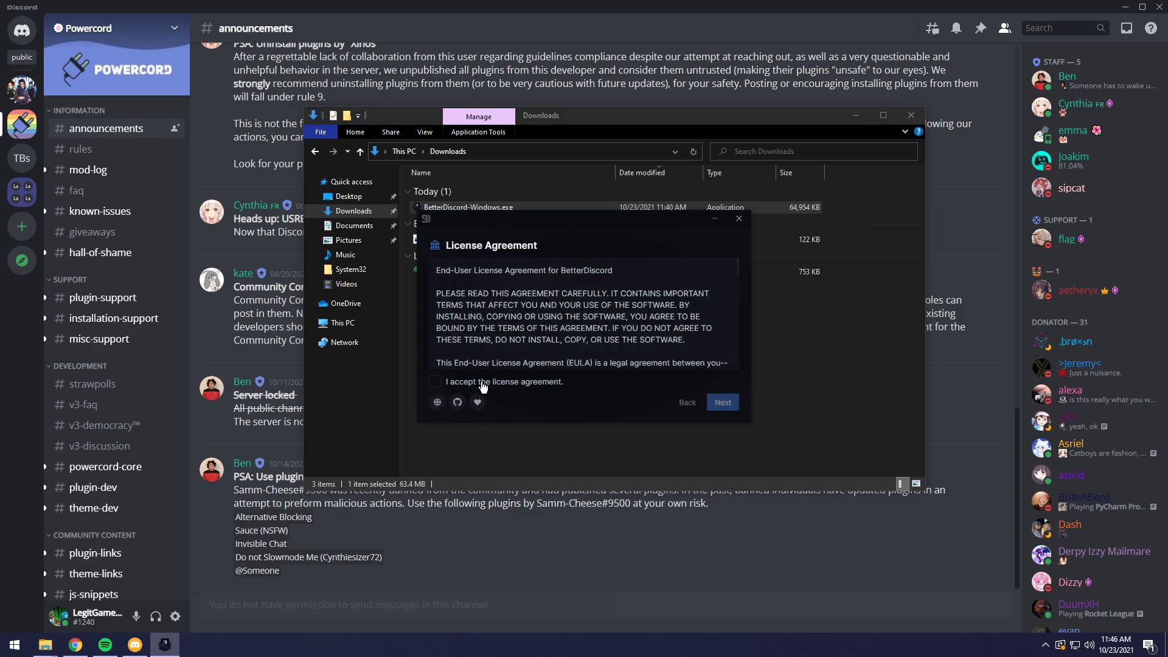
Accept the license agreement and select Uninstall BetterDiscord in the installer.
click(484, 385)
scroll(670, 296, down, 10)
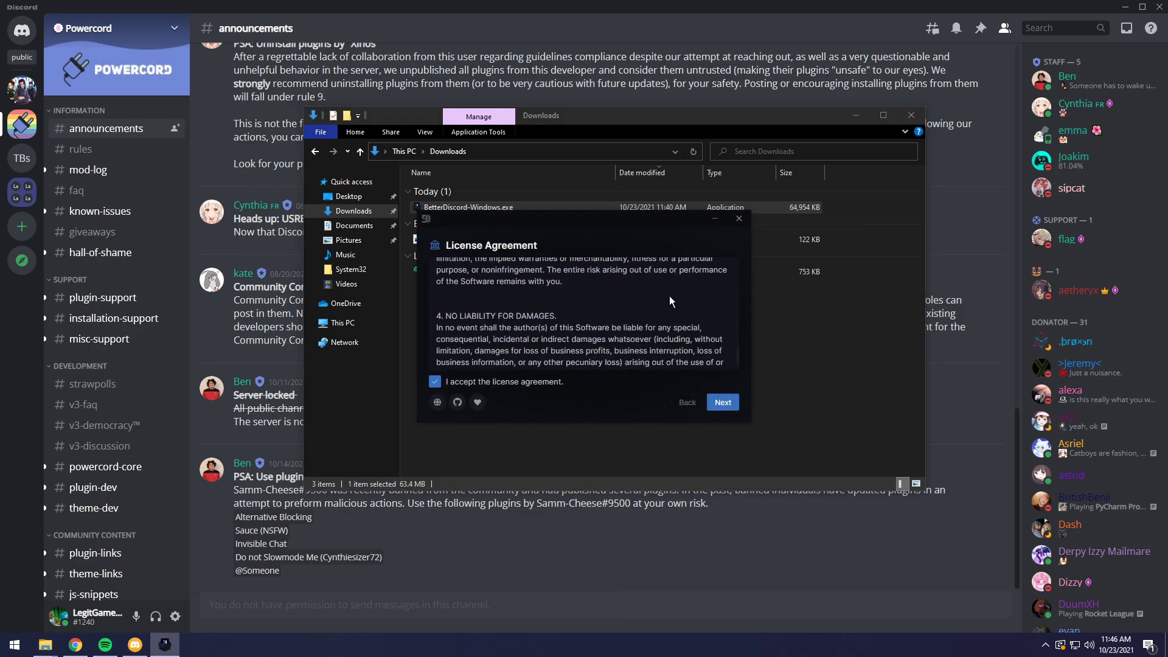
scroll(669, 296, down, 3)
click(723, 402)
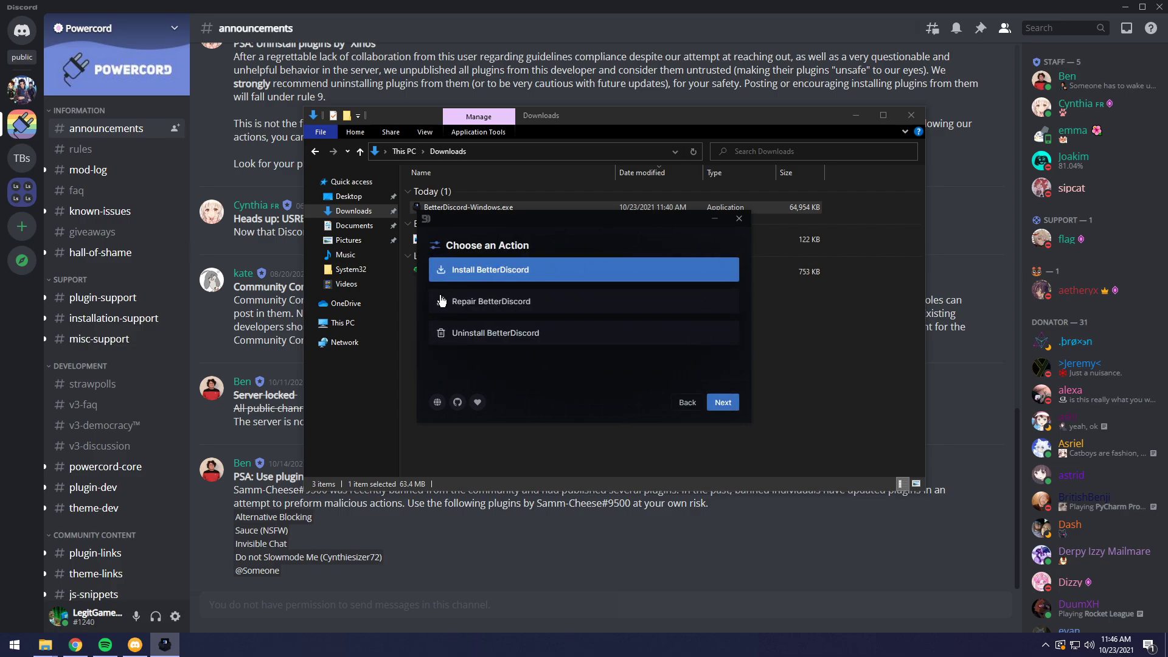
click(482, 334)
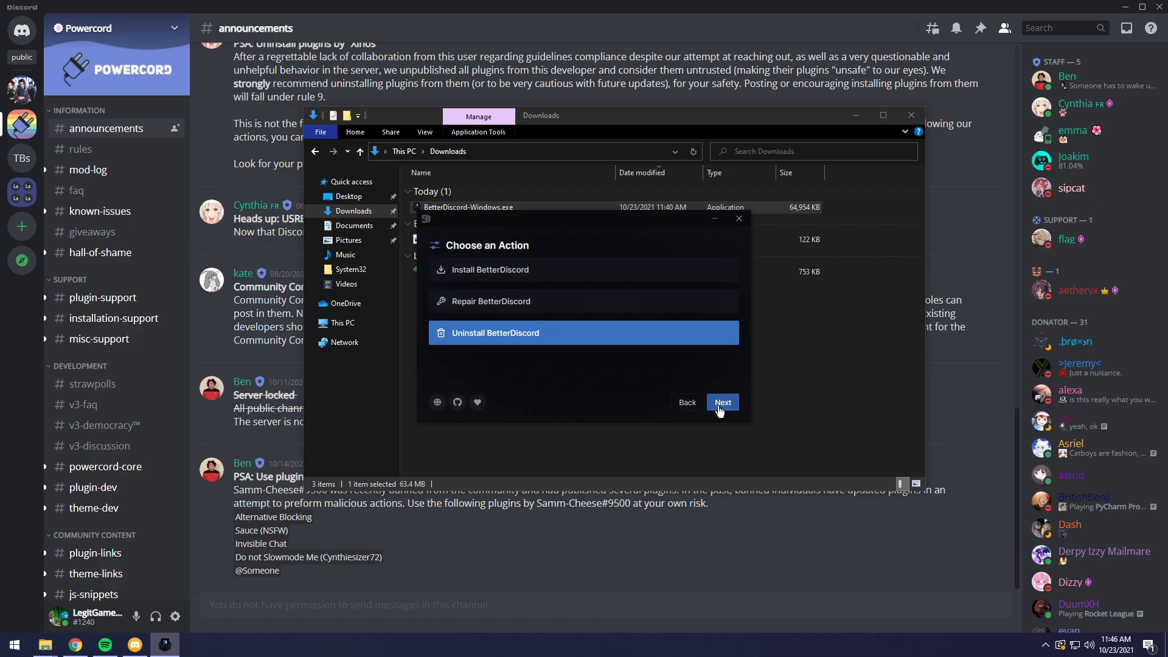
click(722, 403)
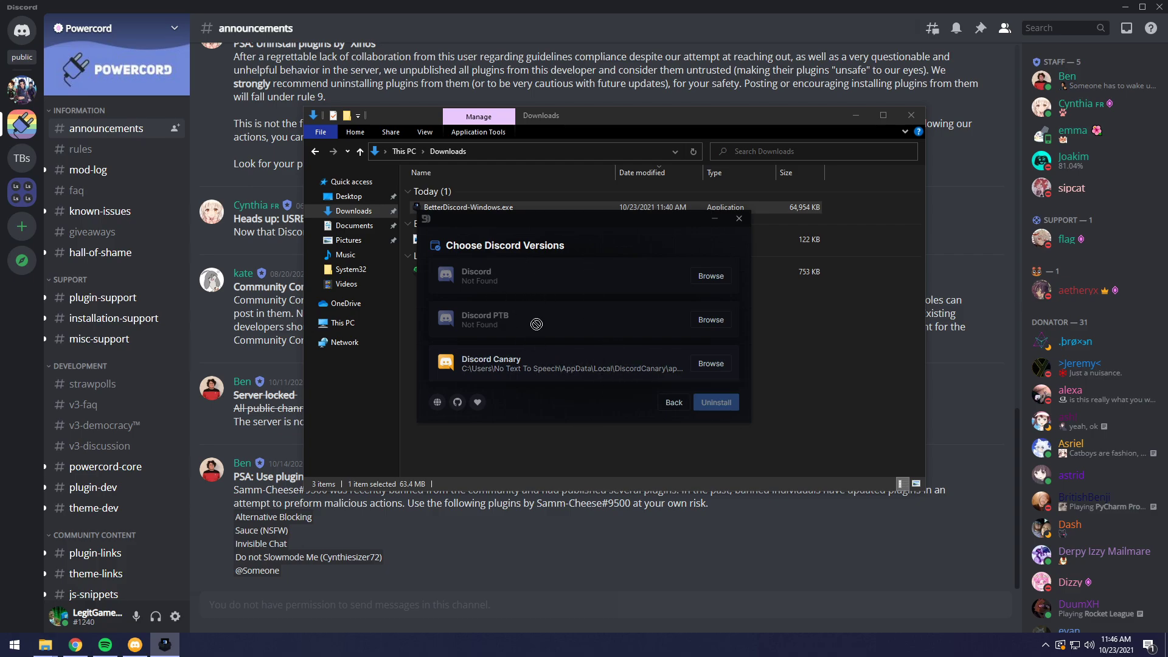
Uninstall BetterDiscord from the Discord Canary installation.
click(678, 365)
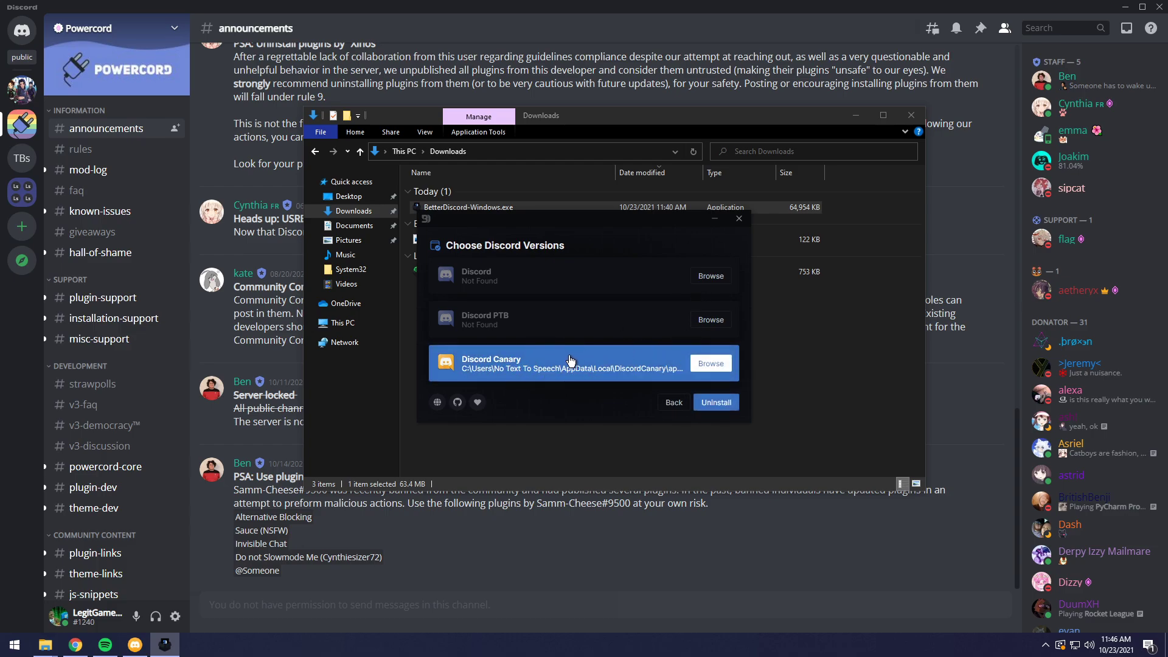
click(711, 404)
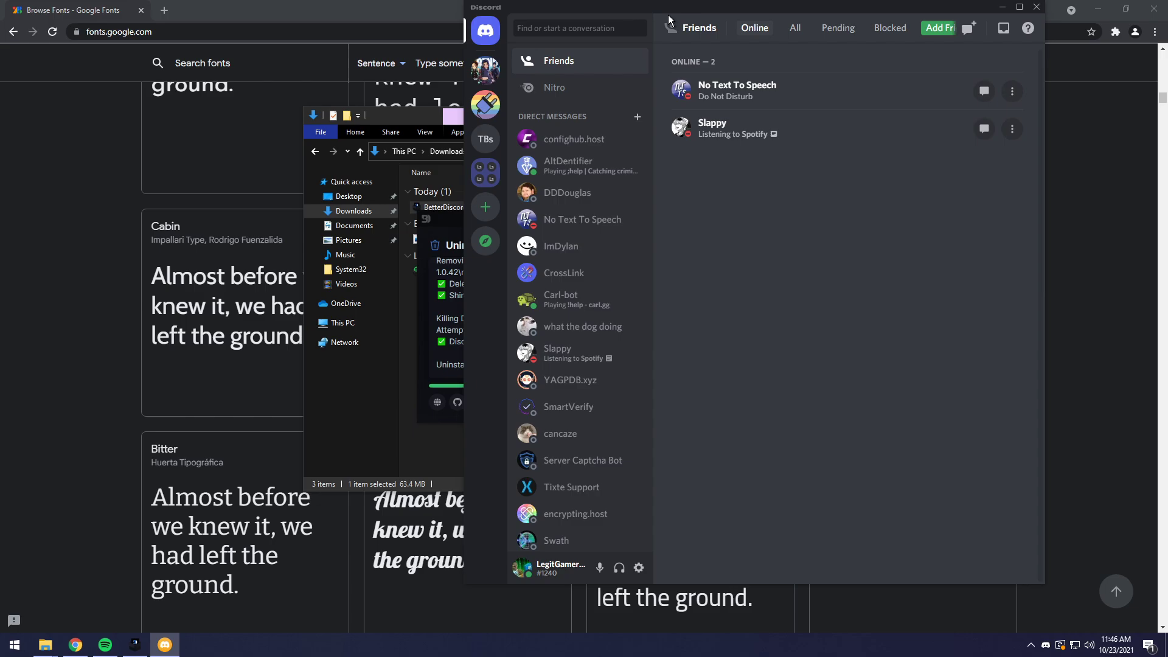
Maximize Discord and verify User Settings has no BetterDiscord section before closing them.
double_click(648, 17)
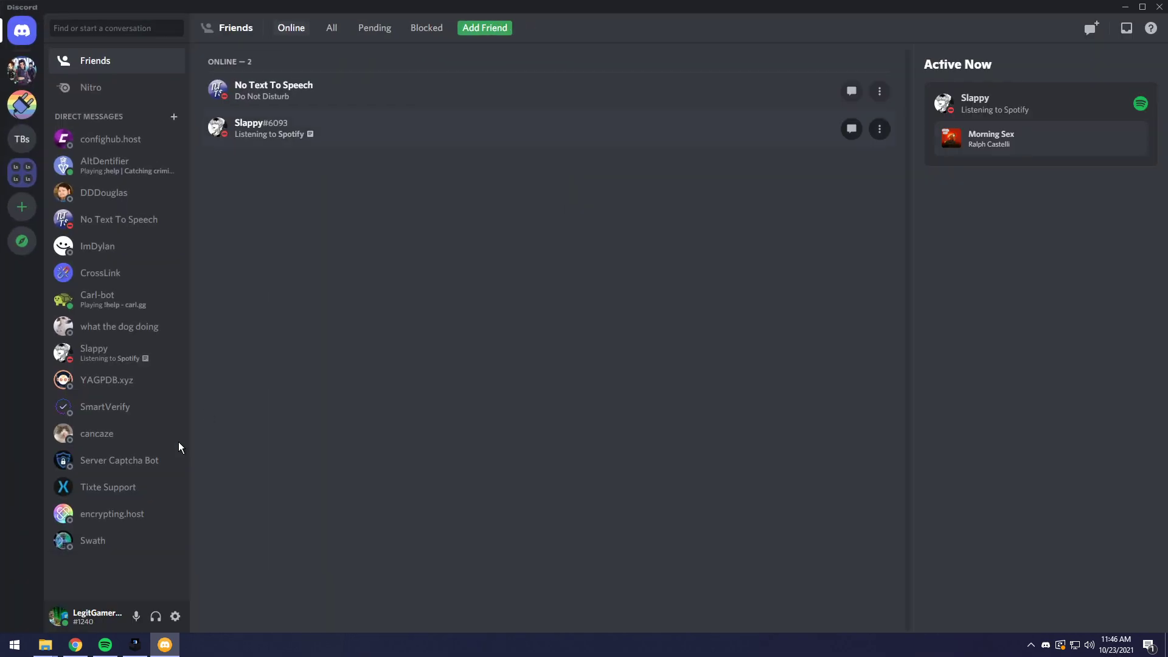
click(174, 618)
scroll(355, 458, down, 3)
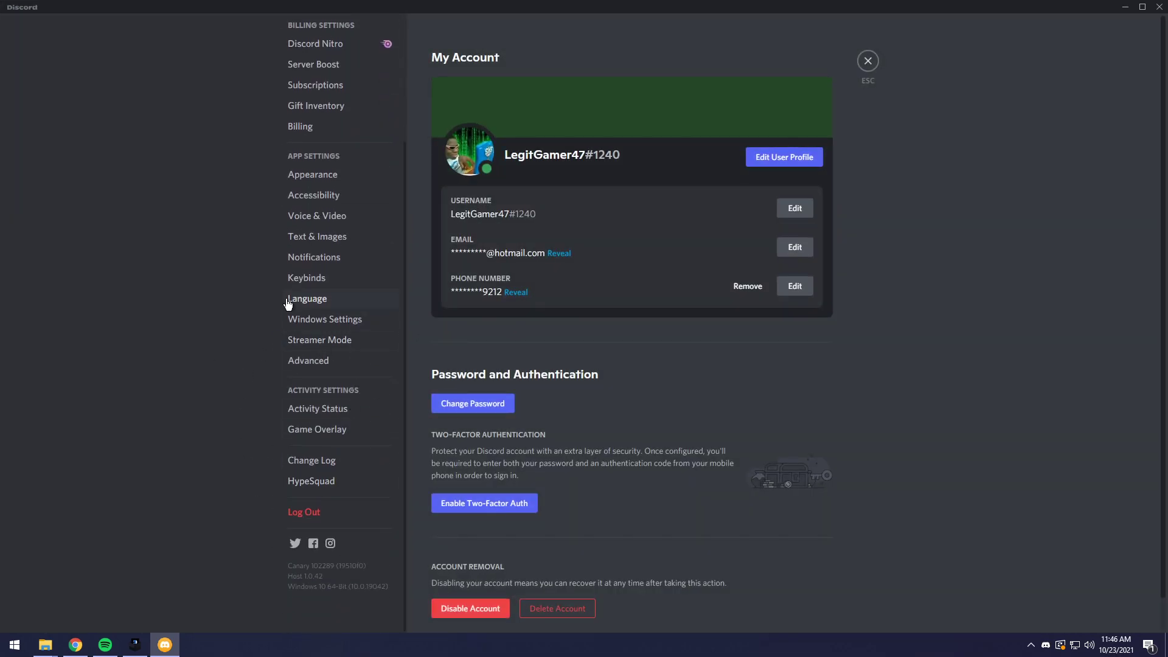
click(868, 62)
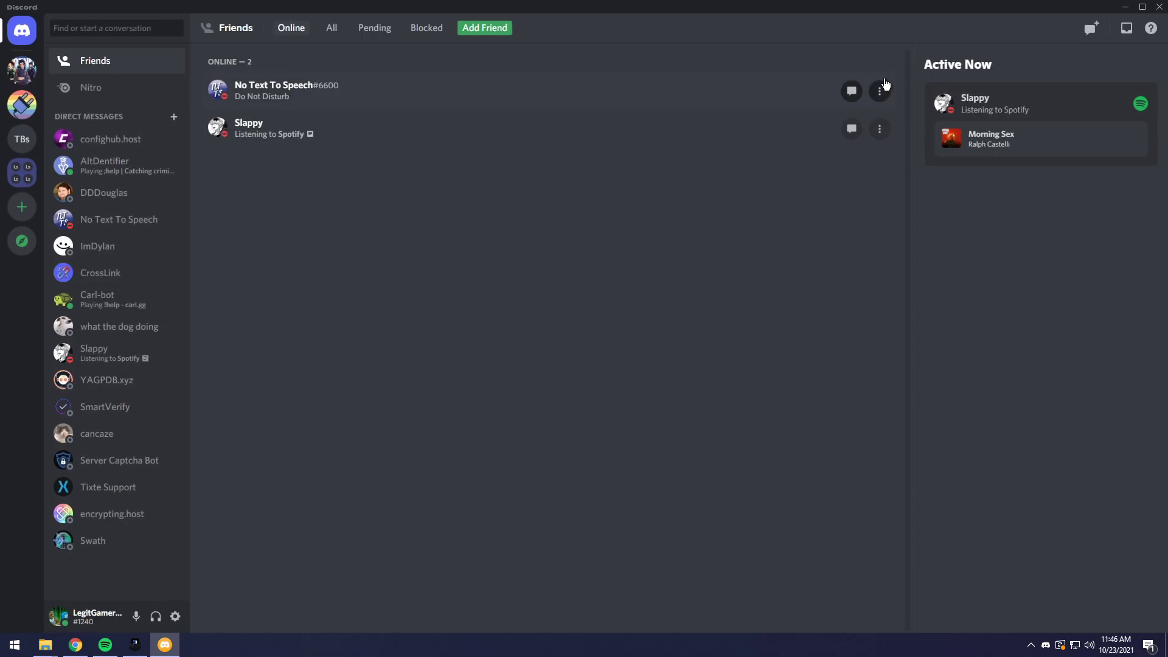